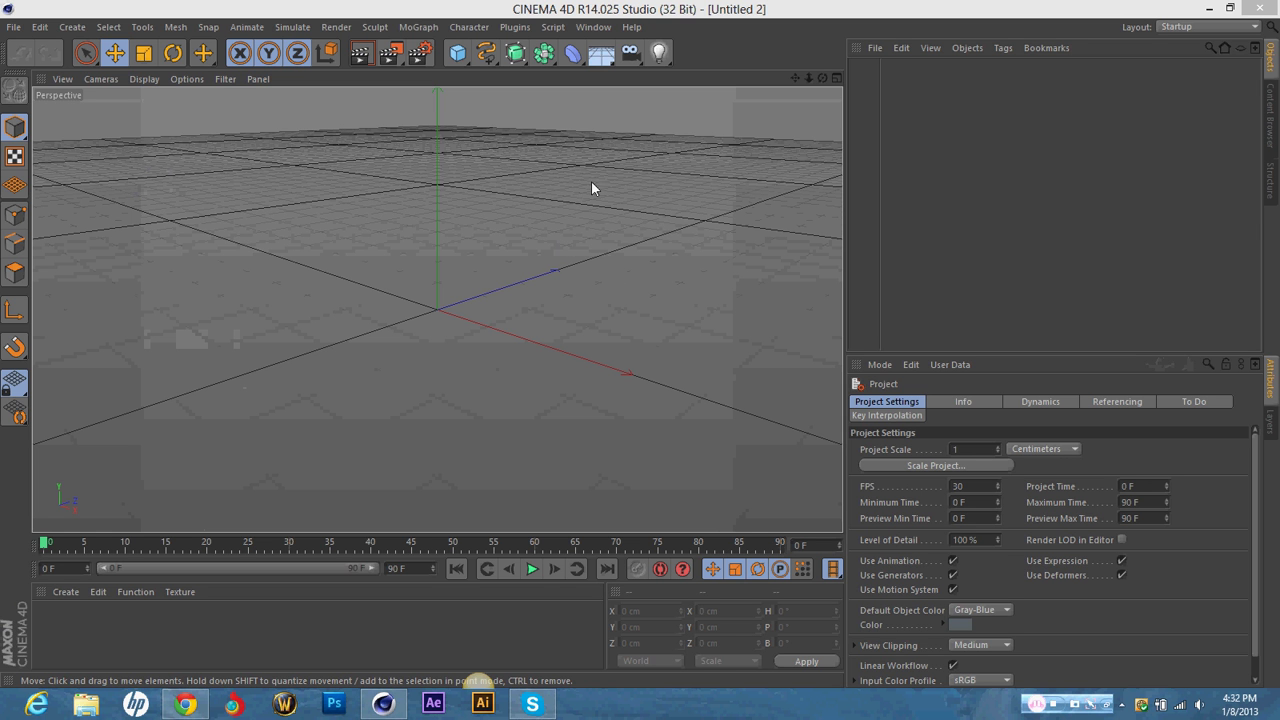
Add a Sphere primitive with 100 cm radius and 24 segments at the scene origin.
left_click(465, 58)
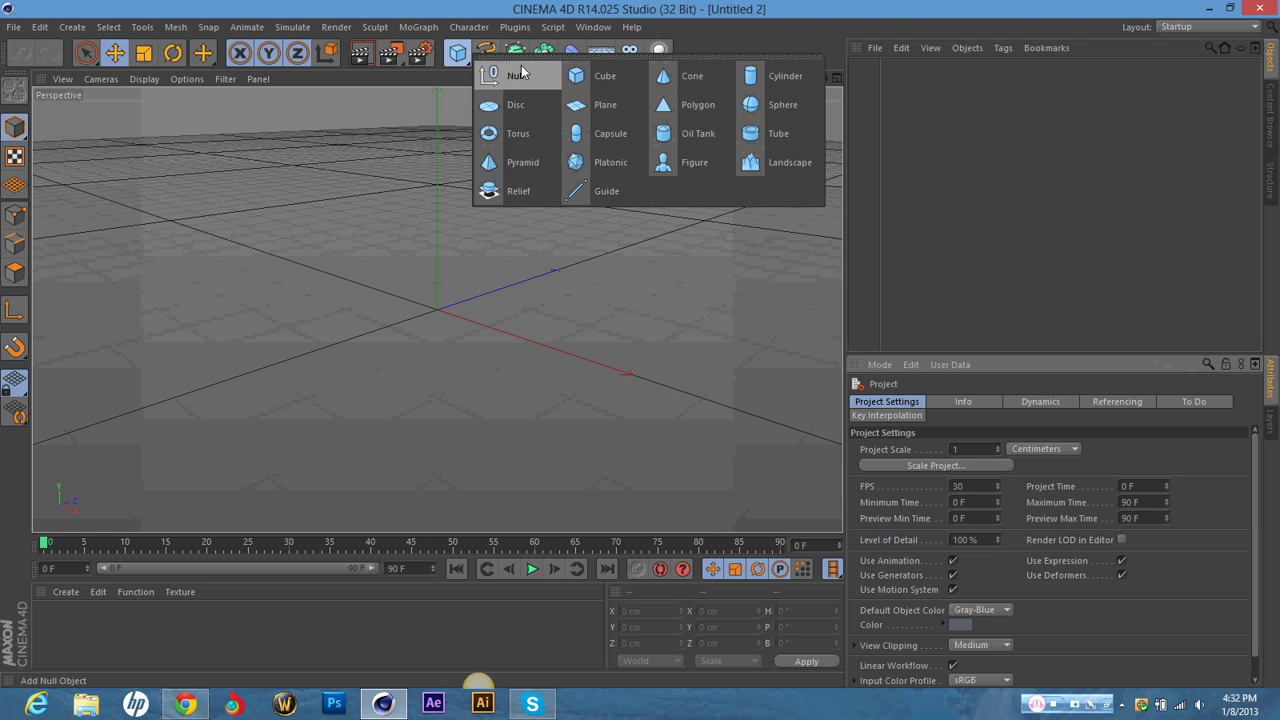
left_click(778, 104)
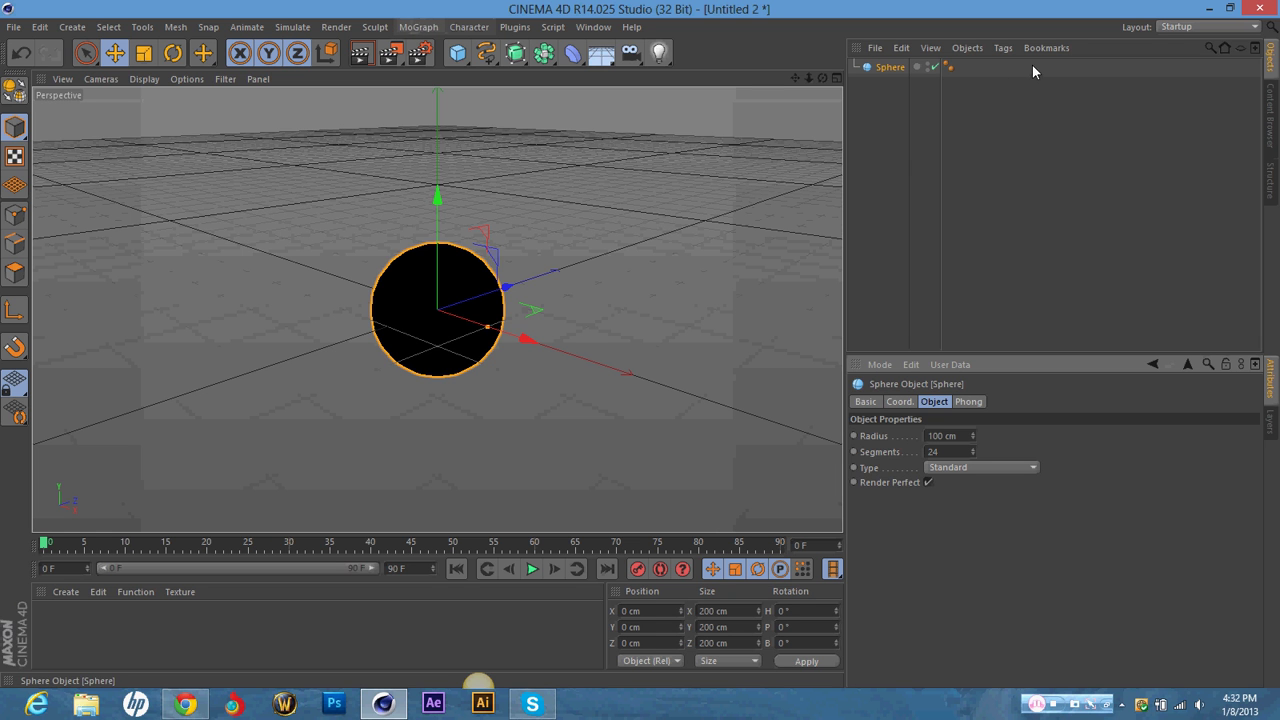
left_click(1183, 28)
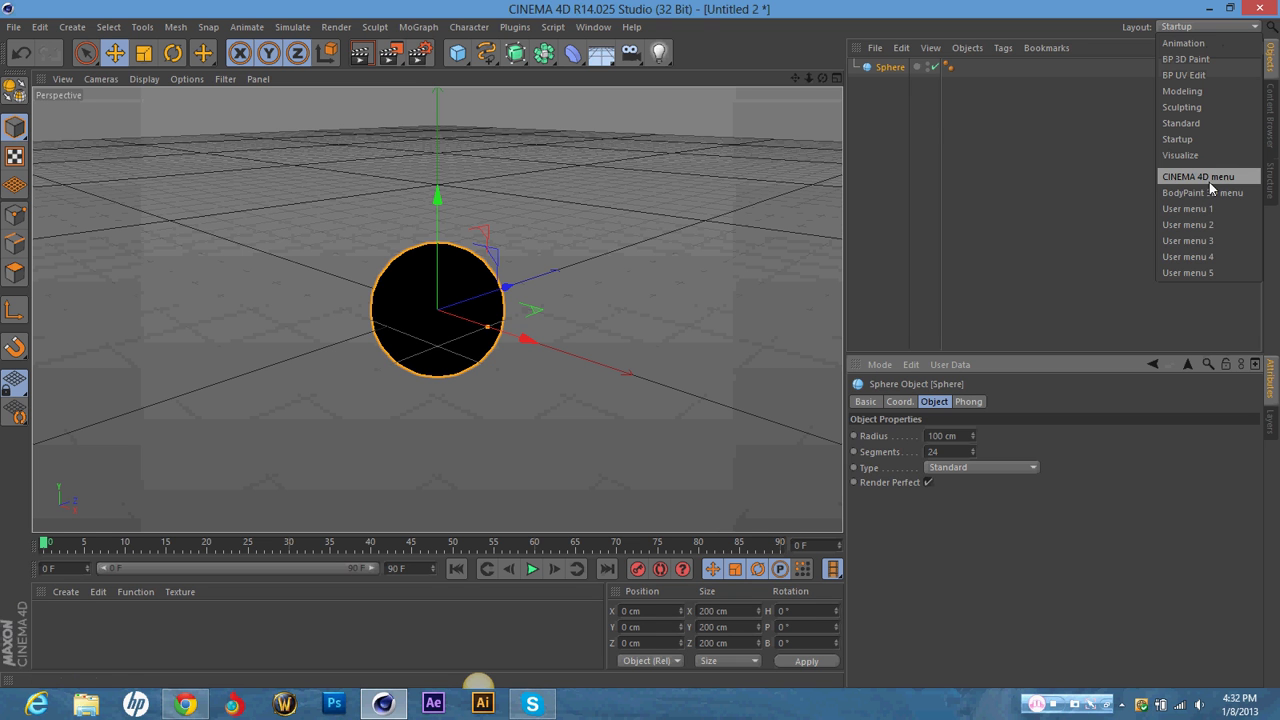
left_click(1077, 180)
left_click(434, 30)
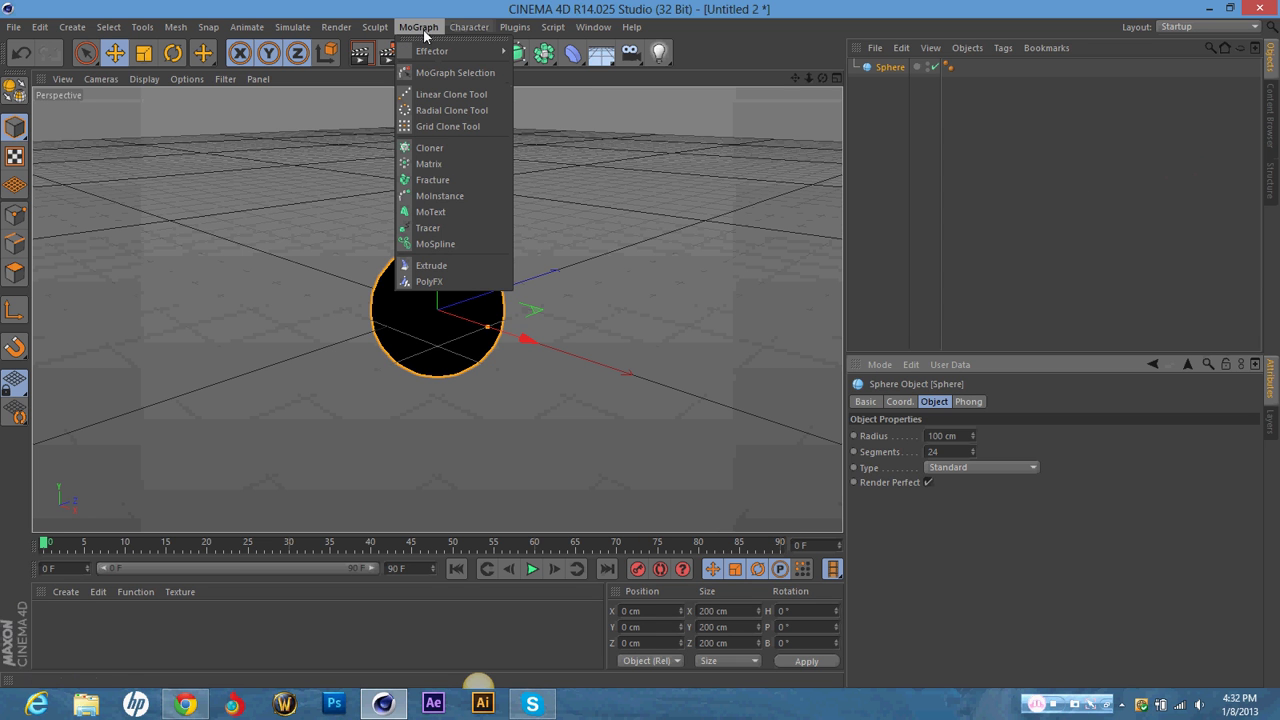
Add a MoGraph Cloner, nest the Sphere inside it, and raise Count from 3 to 5.
left_click(430, 147)
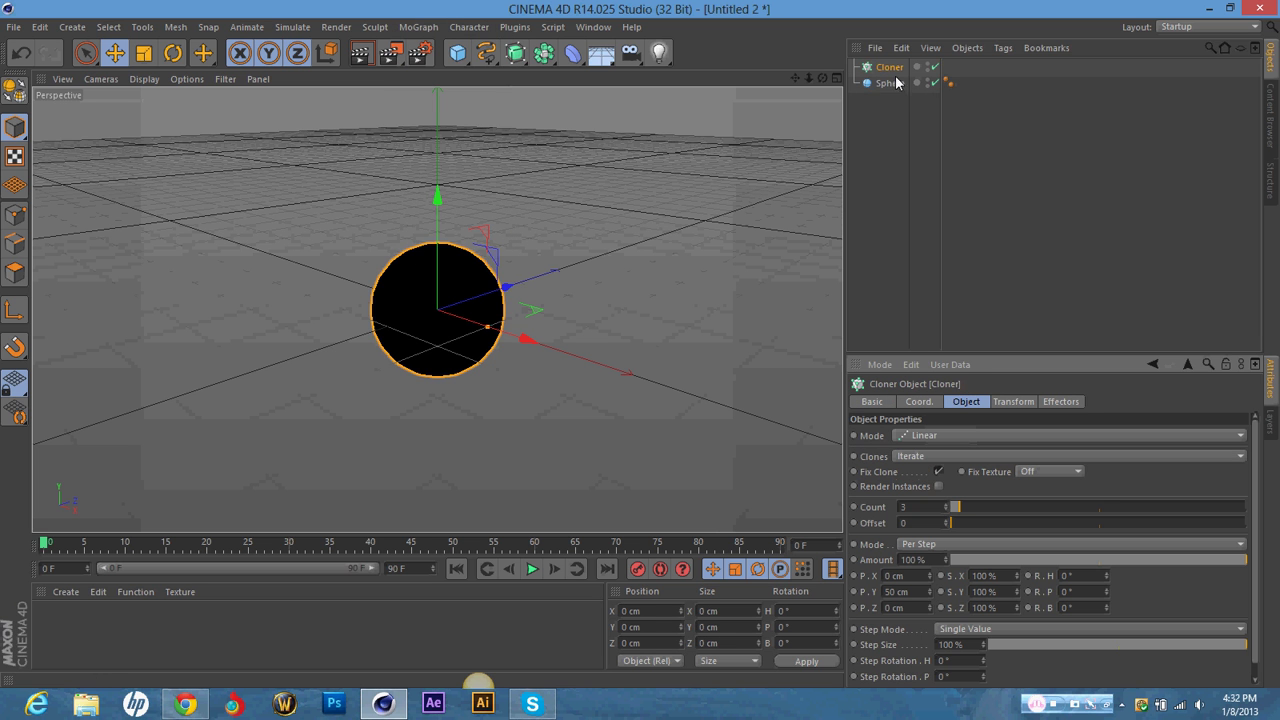
left_click_drag(897, 83, 890, 68)
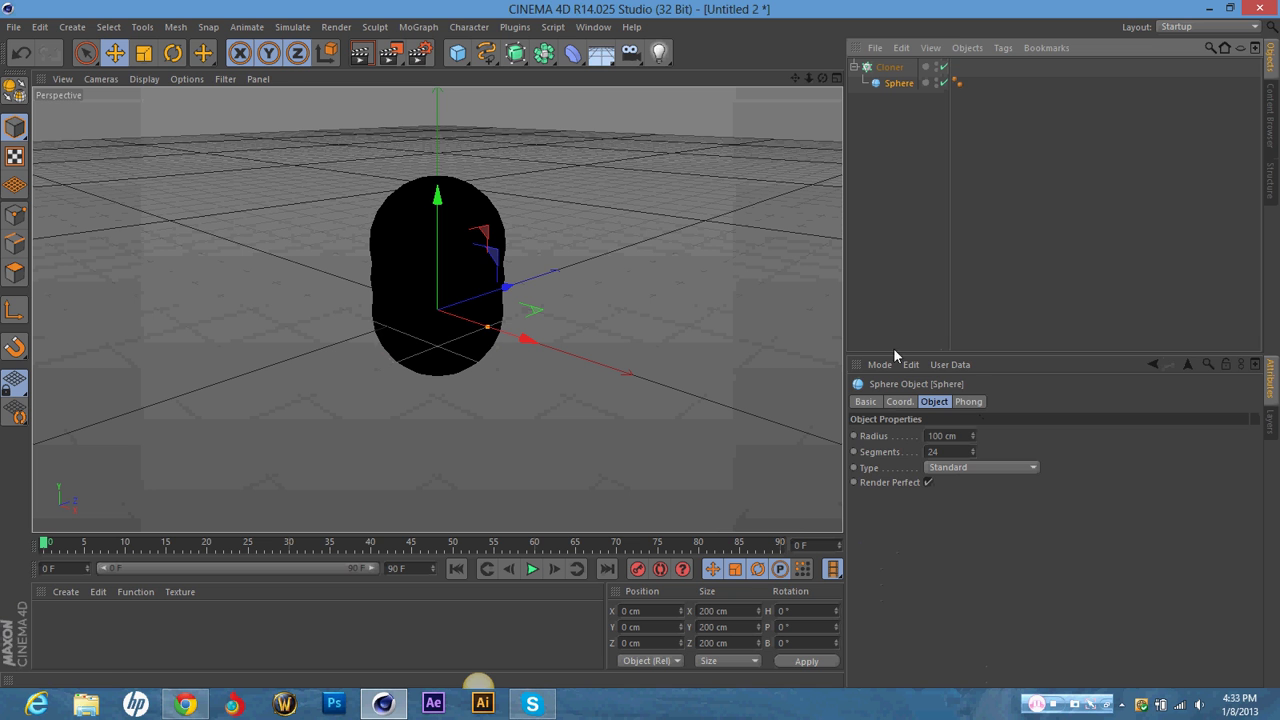
left_click(892, 68)
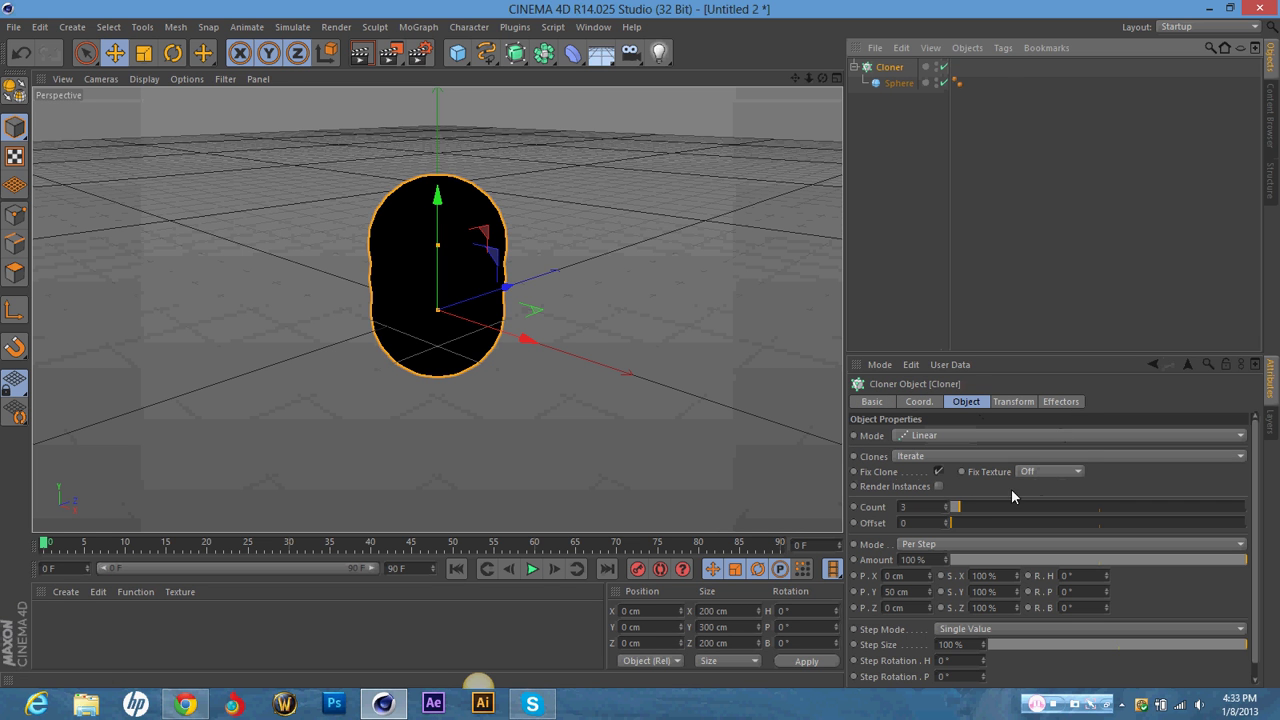
left_click(964, 507)
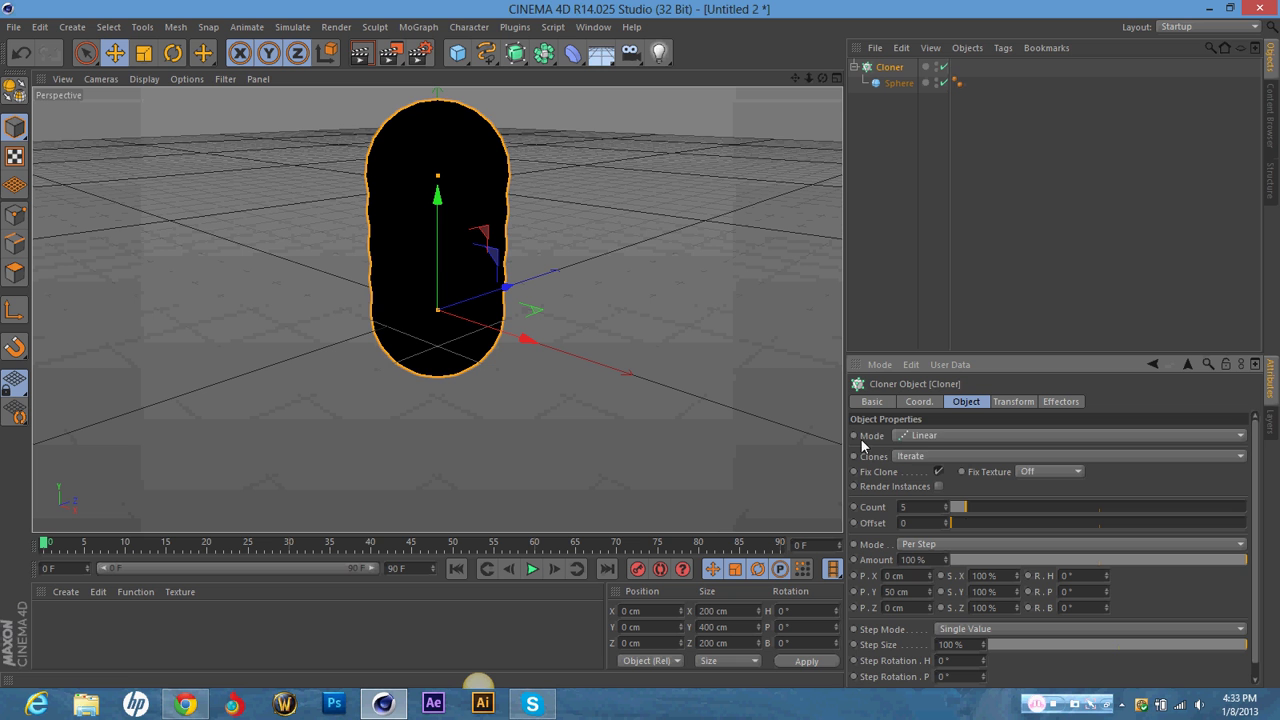
Switch the Cloner to Grid Array mode with a 5×5×5 count.
left_click(938, 440)
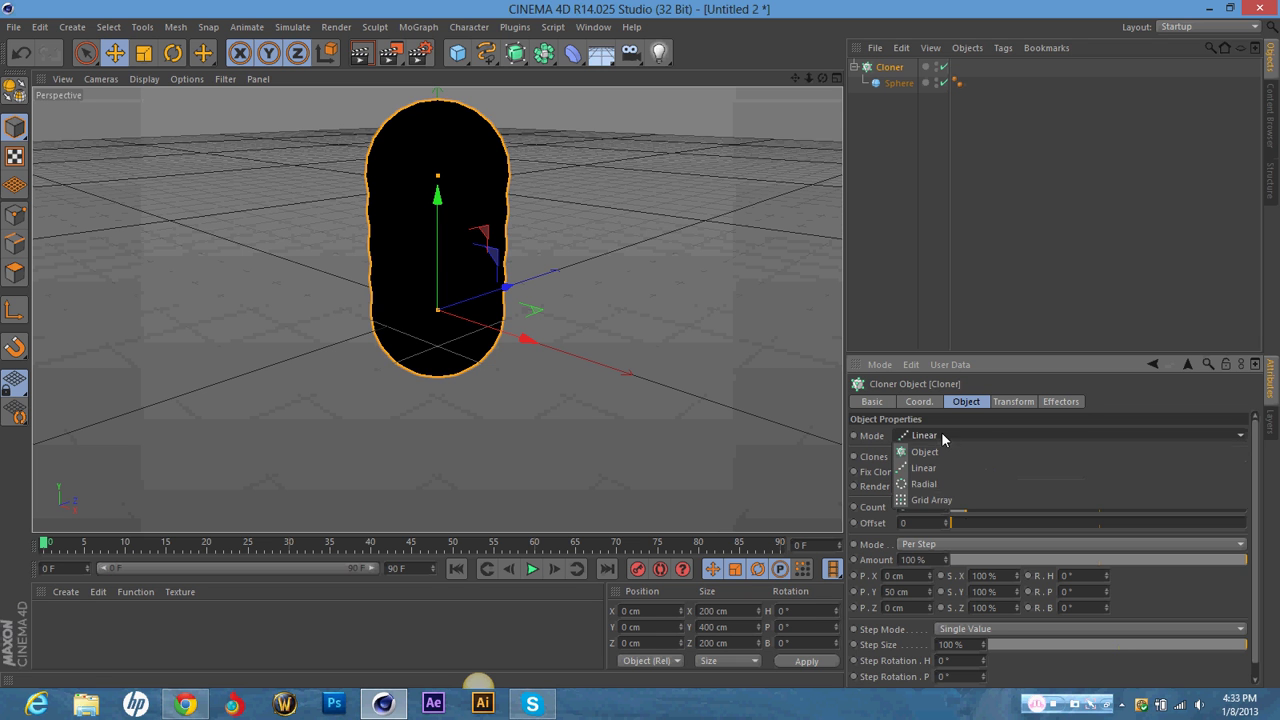
left_click(946, 500)
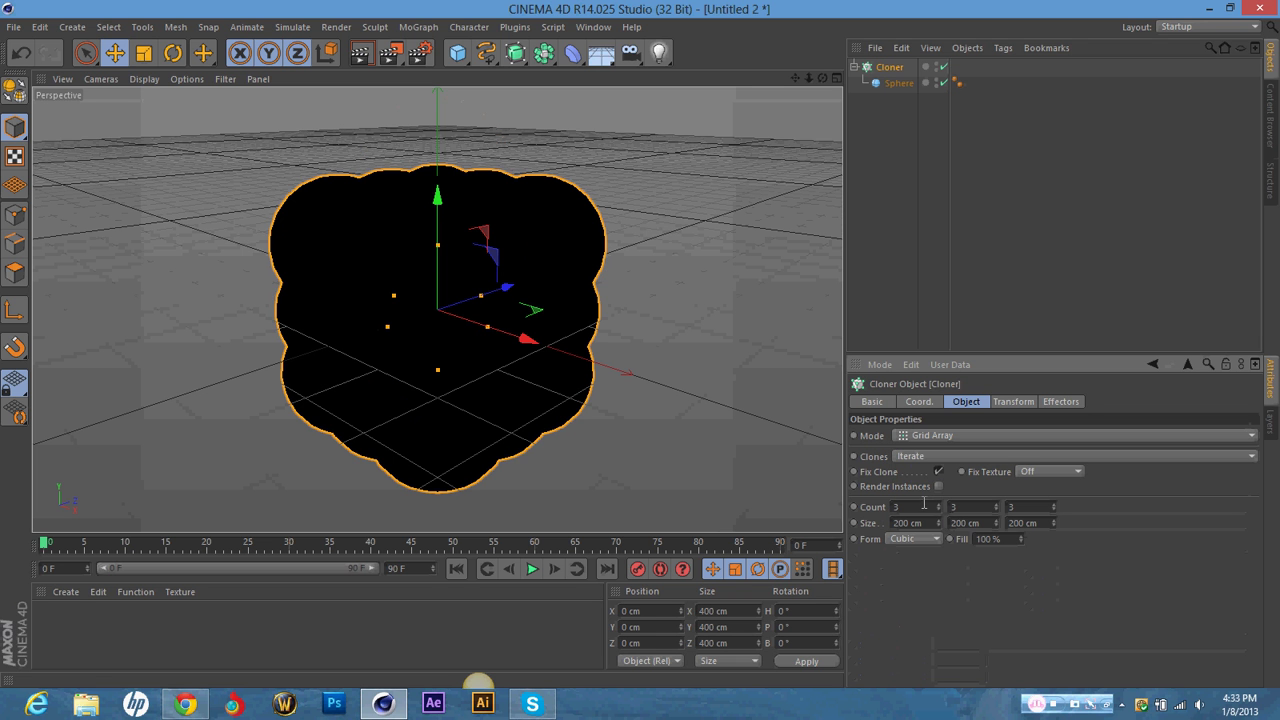
double_click(935, 506)
type("5")
key("Tab")
type("5")
key("Tab")
type("5")
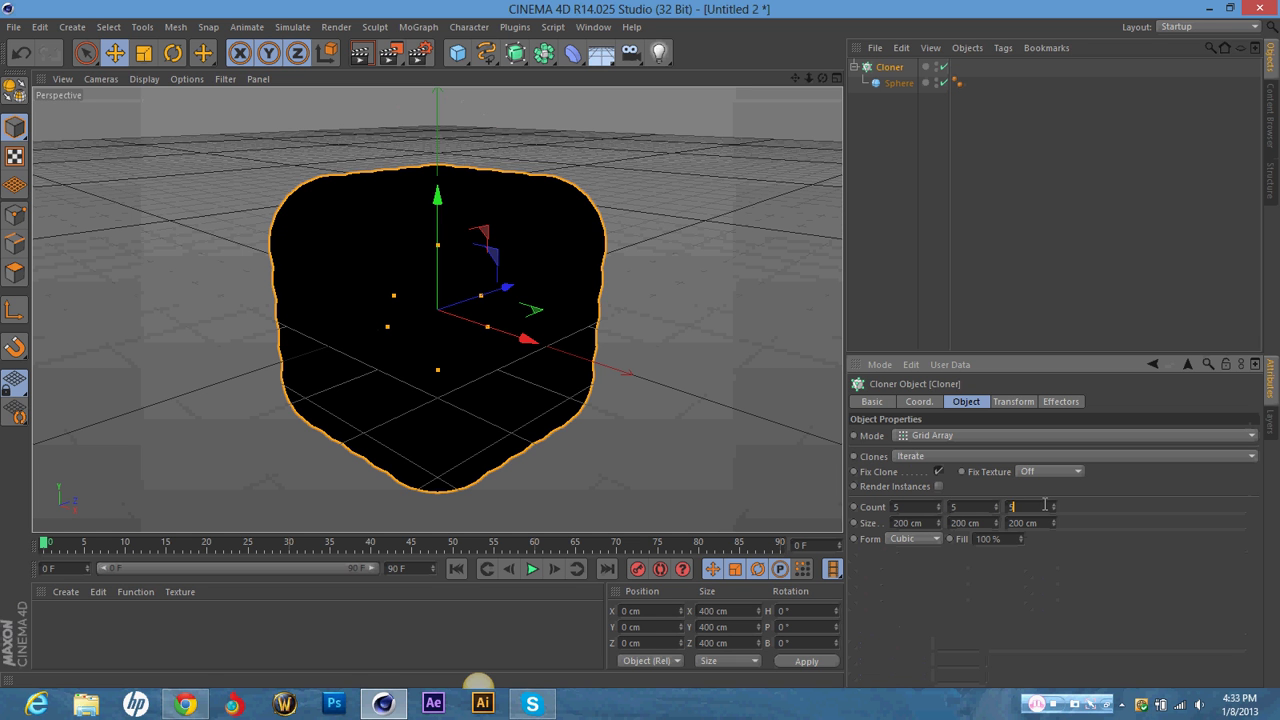
key("Tab")
Set the grid Size to 3500 cm on X, Y and Z, zooming out to see it.
type("3500")
key("Return")
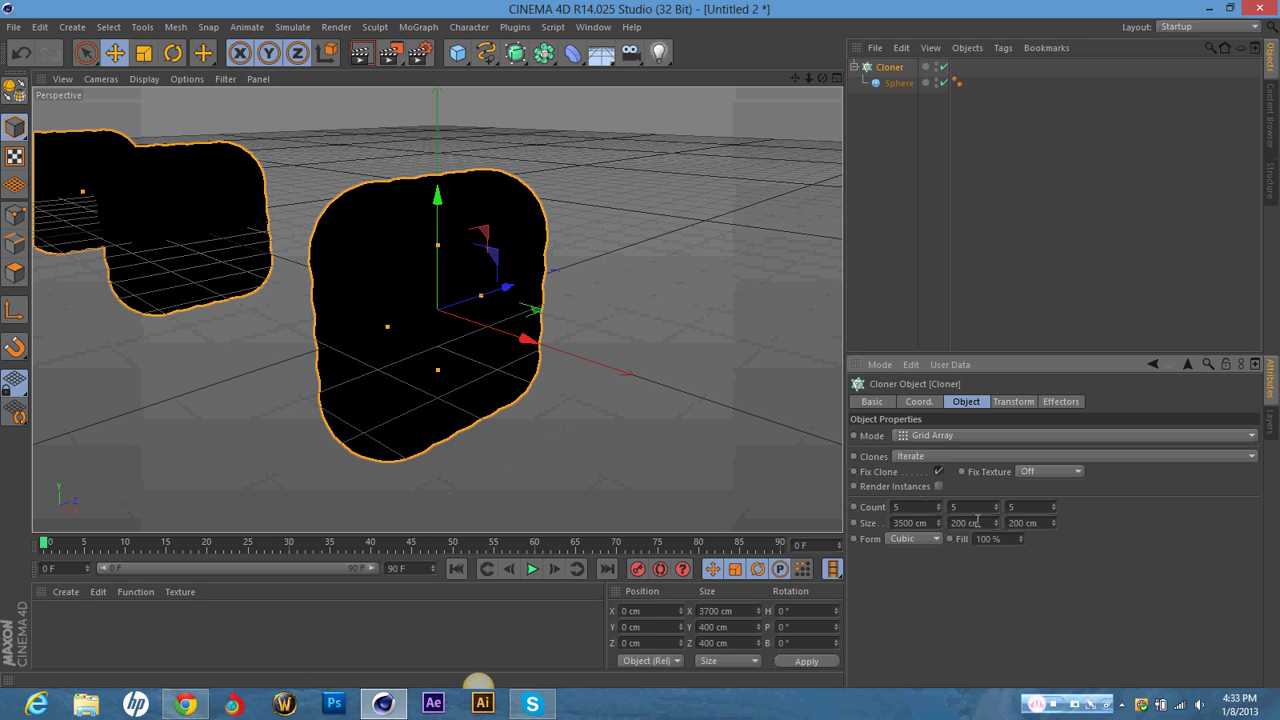
left_click(977, 521)
type("3500")
key("Tab")
left_click(1043, 521)
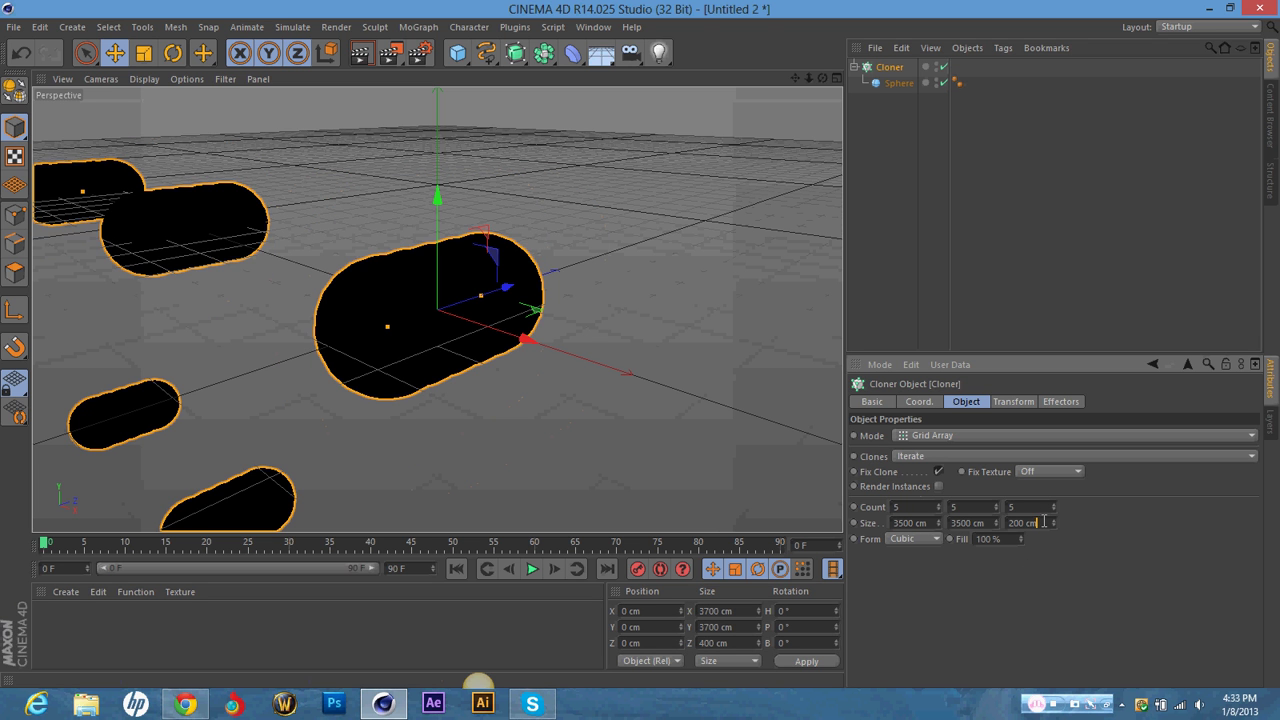
left_click_drag(1043, 521, 992, 523)
type("35")
key("Return")
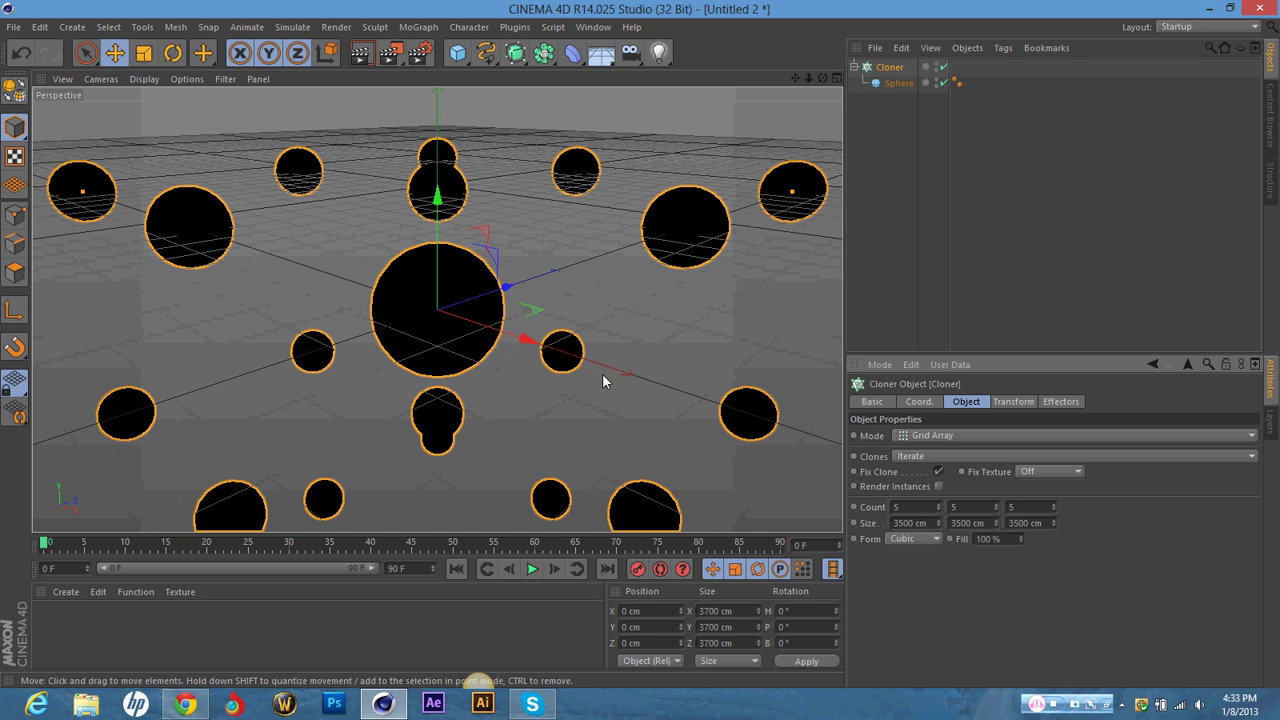
left_click_drag(809, 77, 760, 92)
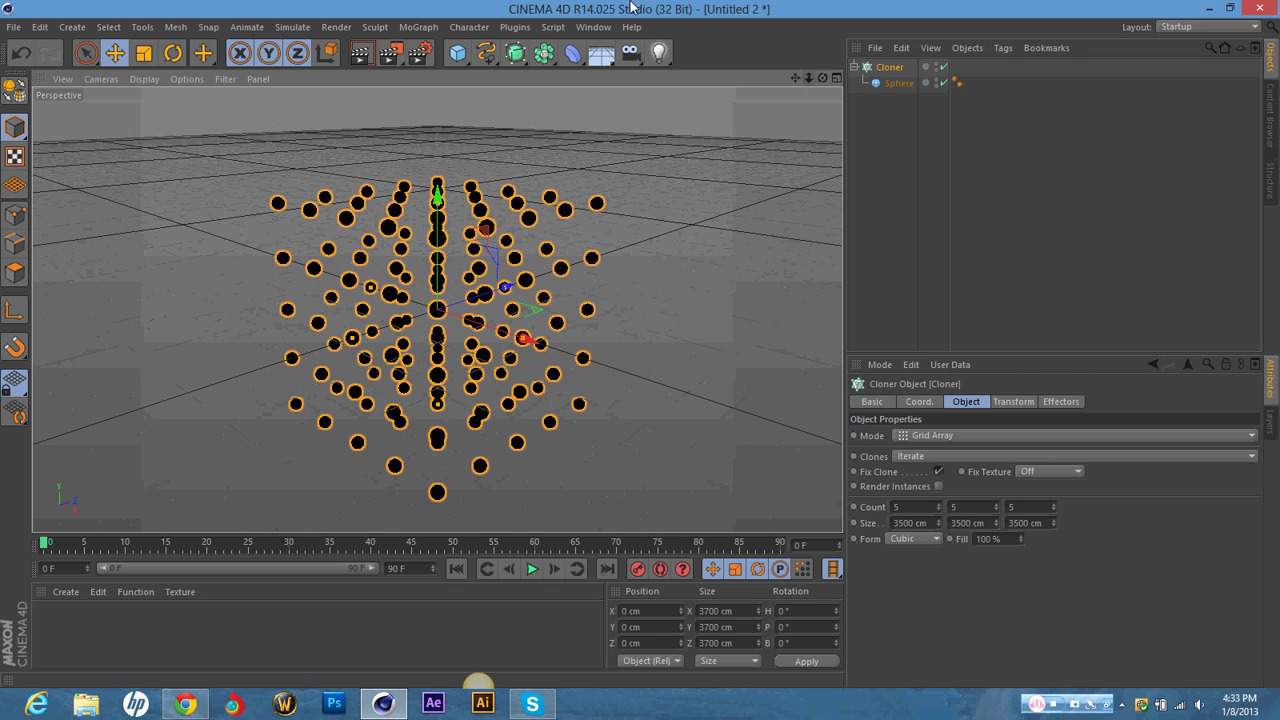
Add a Random effector from MoGraph > Effector, nest the Cloner under it and select it.
left_click(418, 27)
mouse_move(437, 50)
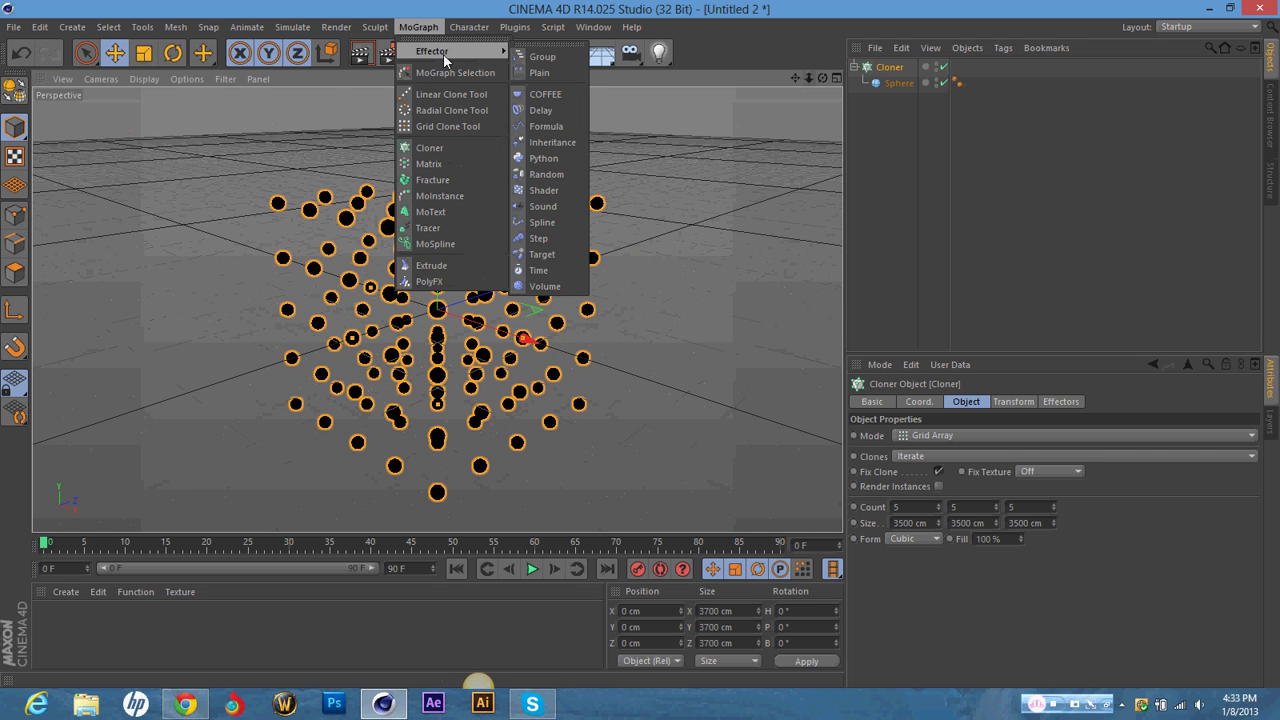
left_click(546, 174)
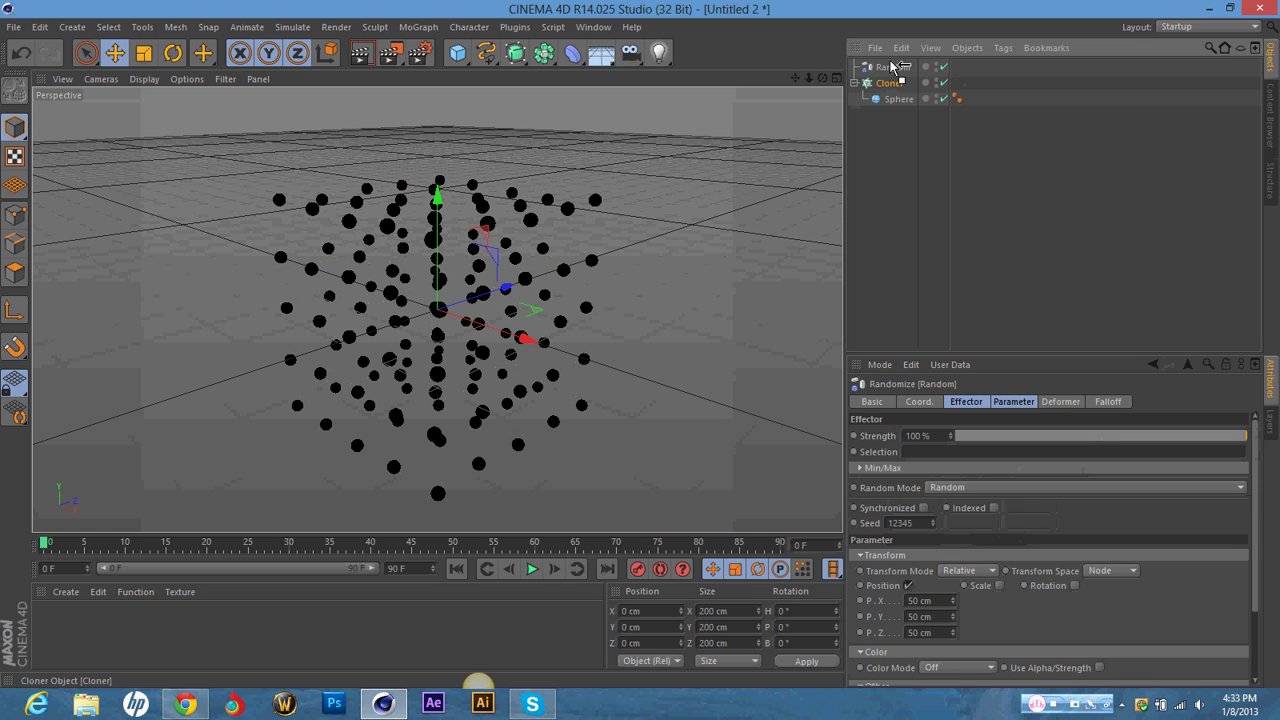
left_click_drag(890, 88, 878, 67)
left_click(880, 67)
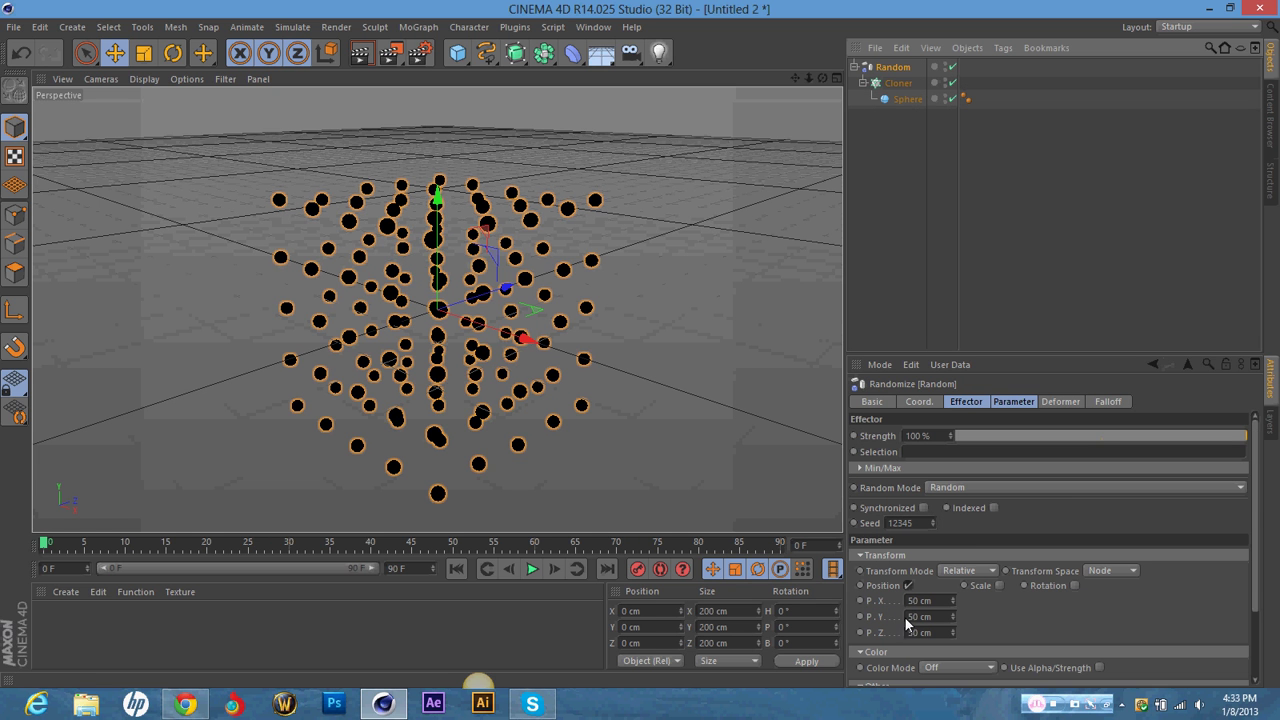
Set the Random effector's position offsets to P.X 3200 cm, P.Y 2000 cm, P.Z 4000 cm.
left_click(940, 600)
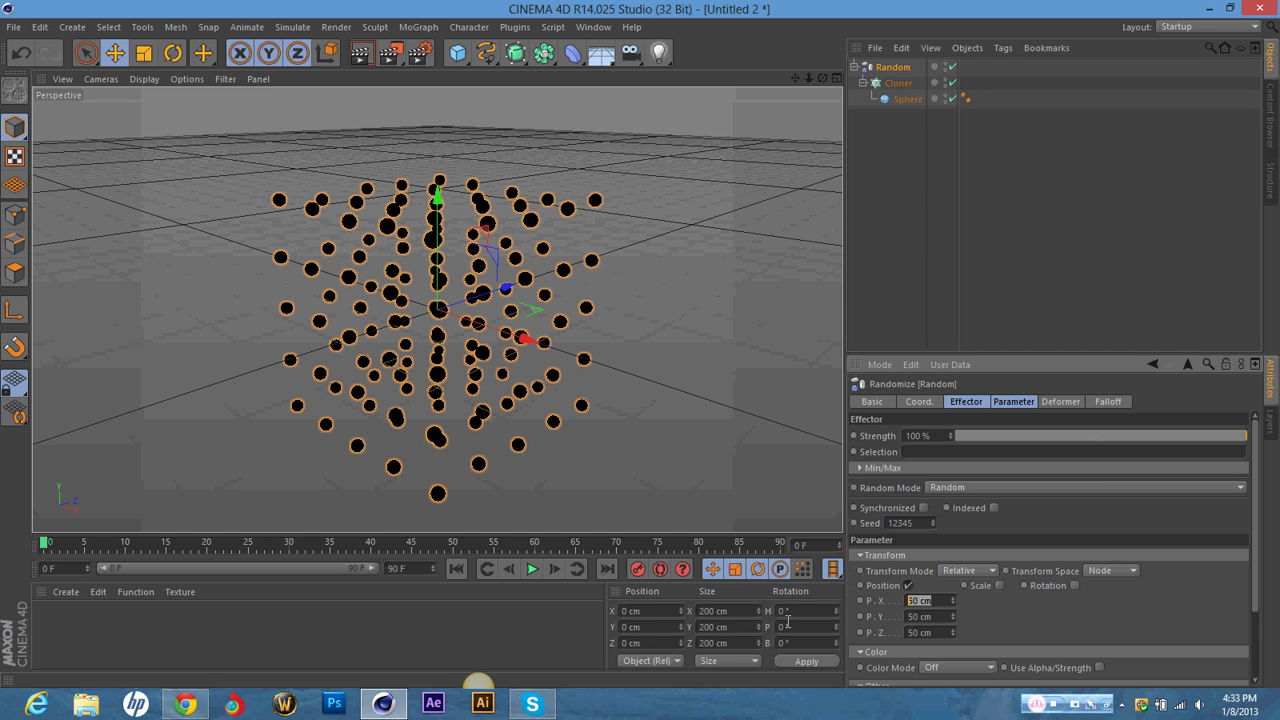
type("3200")
key("Return")
key("Tab")
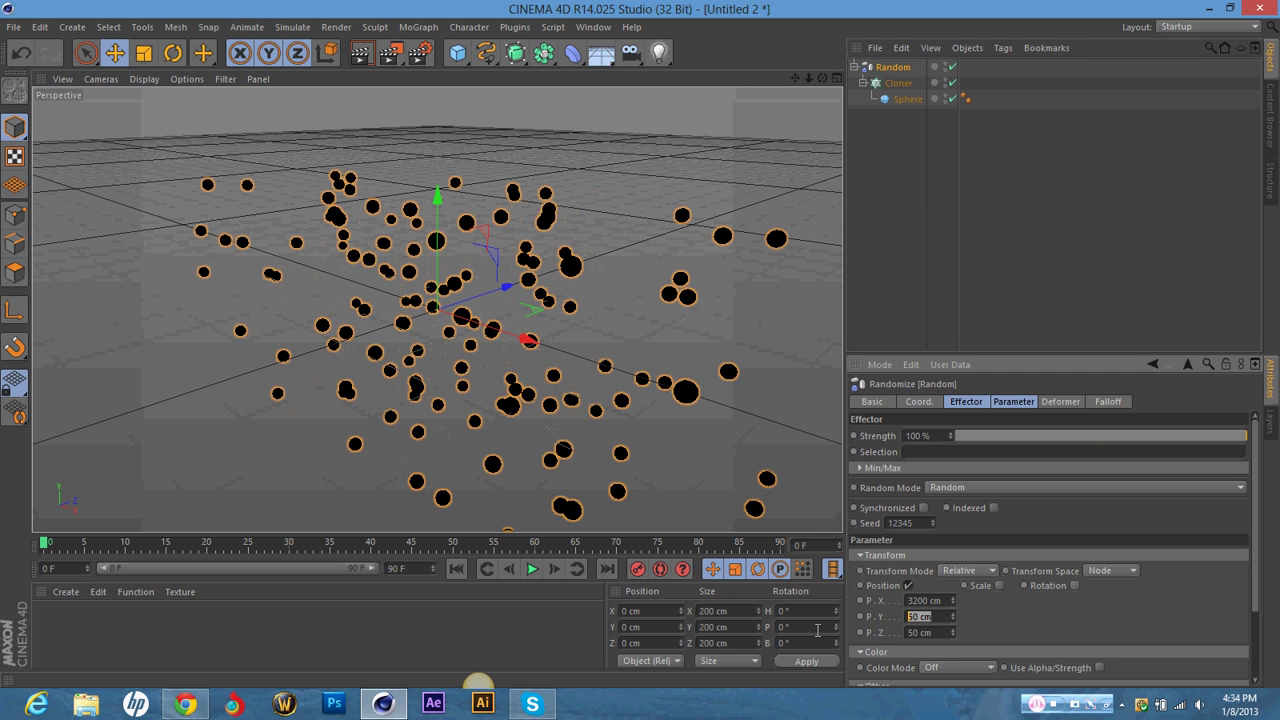
type("2000")
key("Tab")
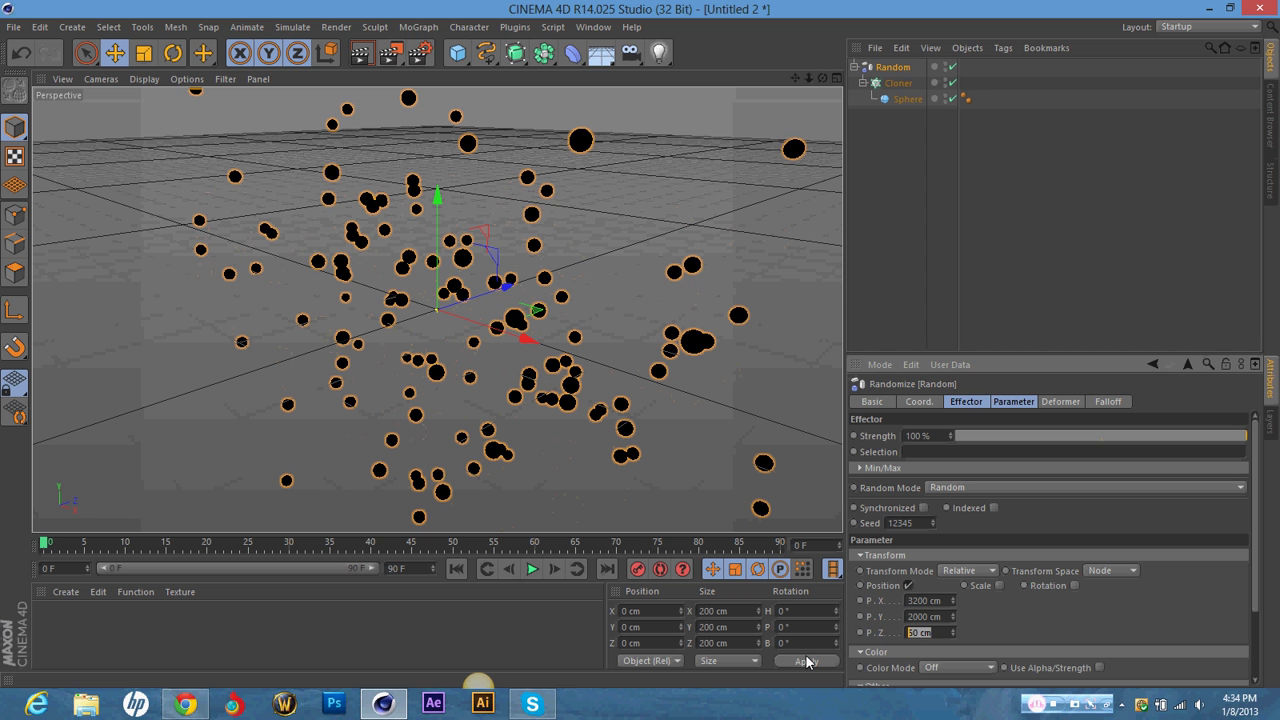
type("4000")
key("Return")
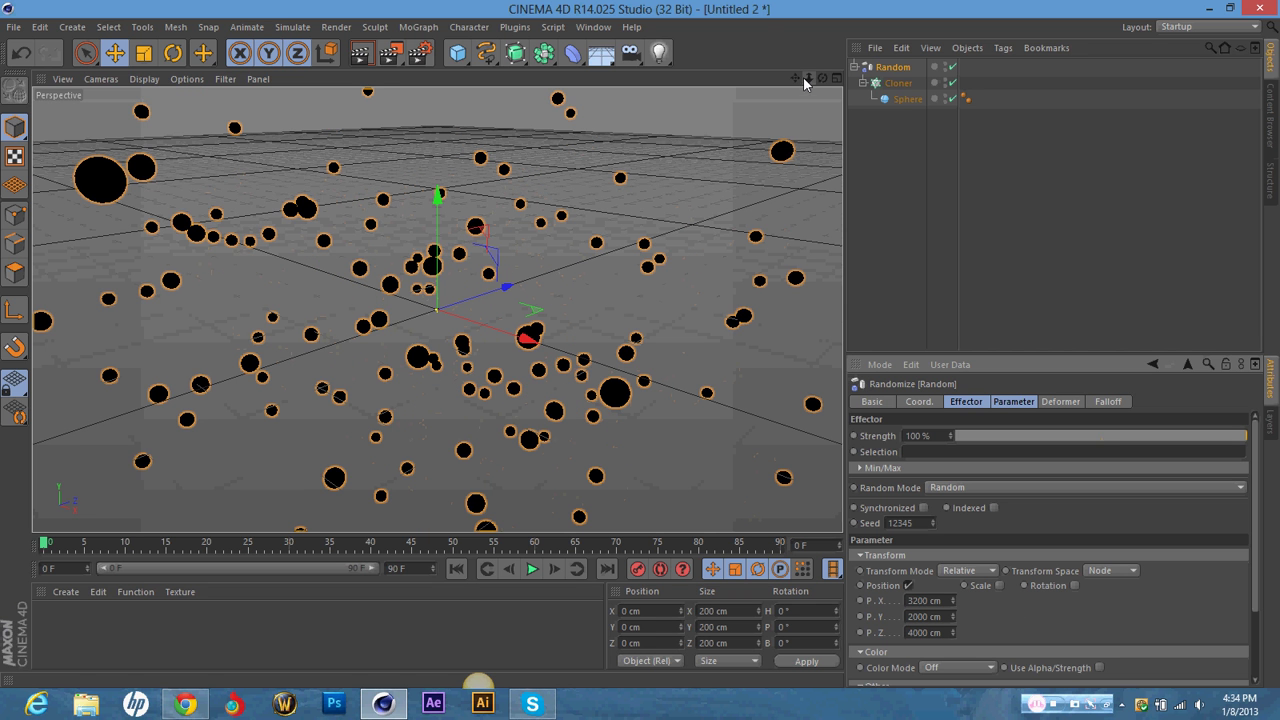
Dolly and orbit the camera to face the sphere cloud, render a Ctrl+R preview, then deselect.
mouse_move(808, 77)
left_mouse_down()
mouse_move(822, 82)
mouse_move(778, 86)
left_mouse_up()
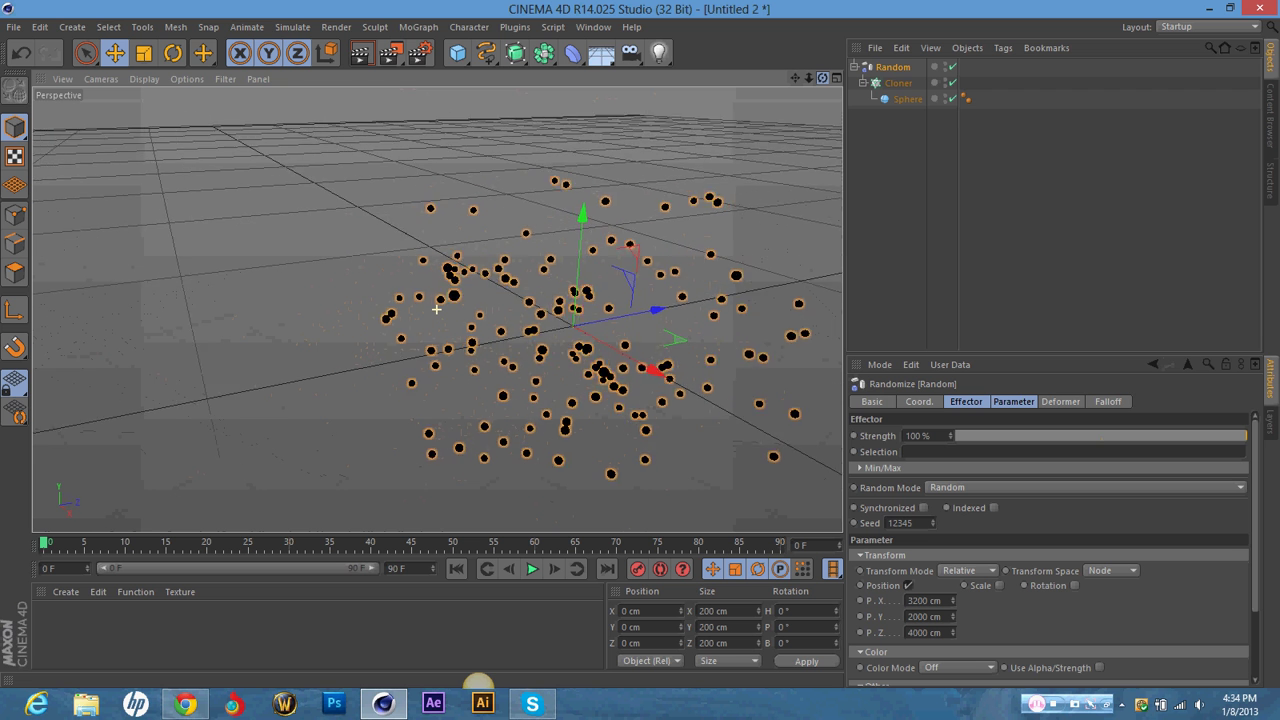
mouse_move(436, 310)
left_mouse_down()
mouse_move(809, 78)
mouse_move(826, 90)
mouse_move(796, 78)
mouse_move(818, 76)
mouse_move(487, 207)
mouse_move(537, 102)
left_mouse_up()
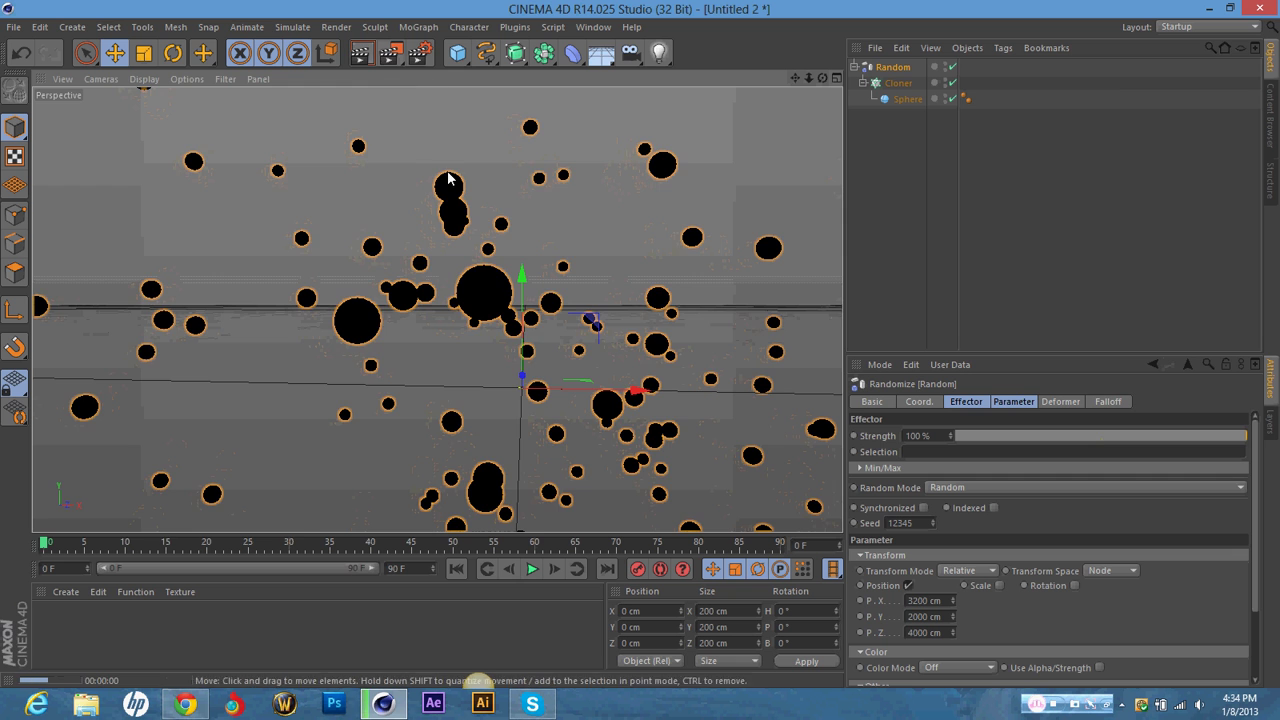
key("ctrl+r")
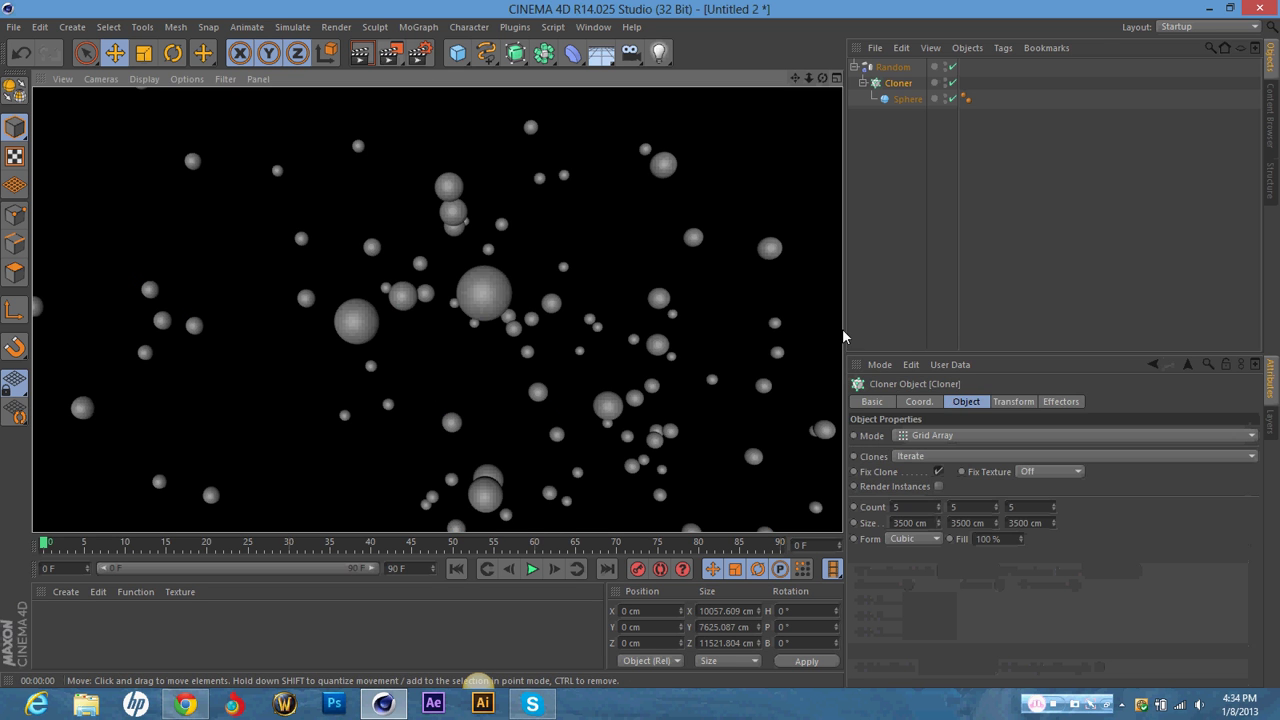
left_click(915, 258)
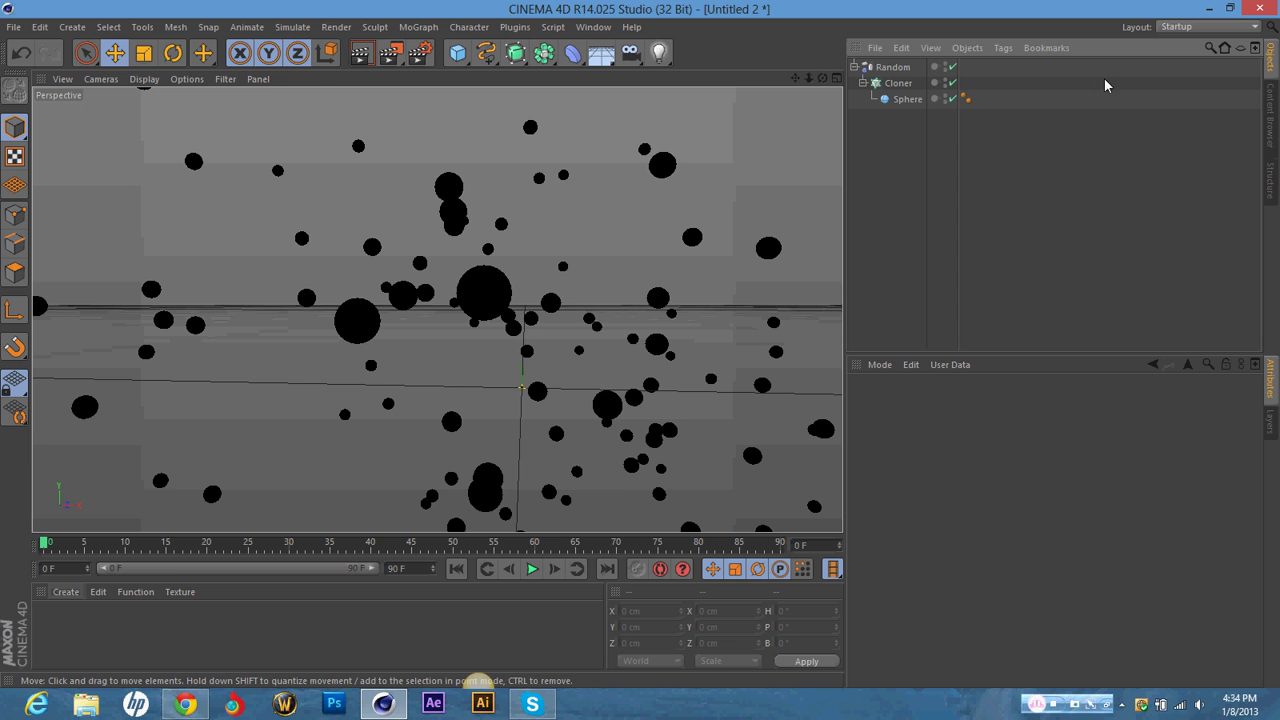
Create a new material Mat, drag it onto the Random object, and select Random.
left_click(98, 591)
left_click(62, 591)
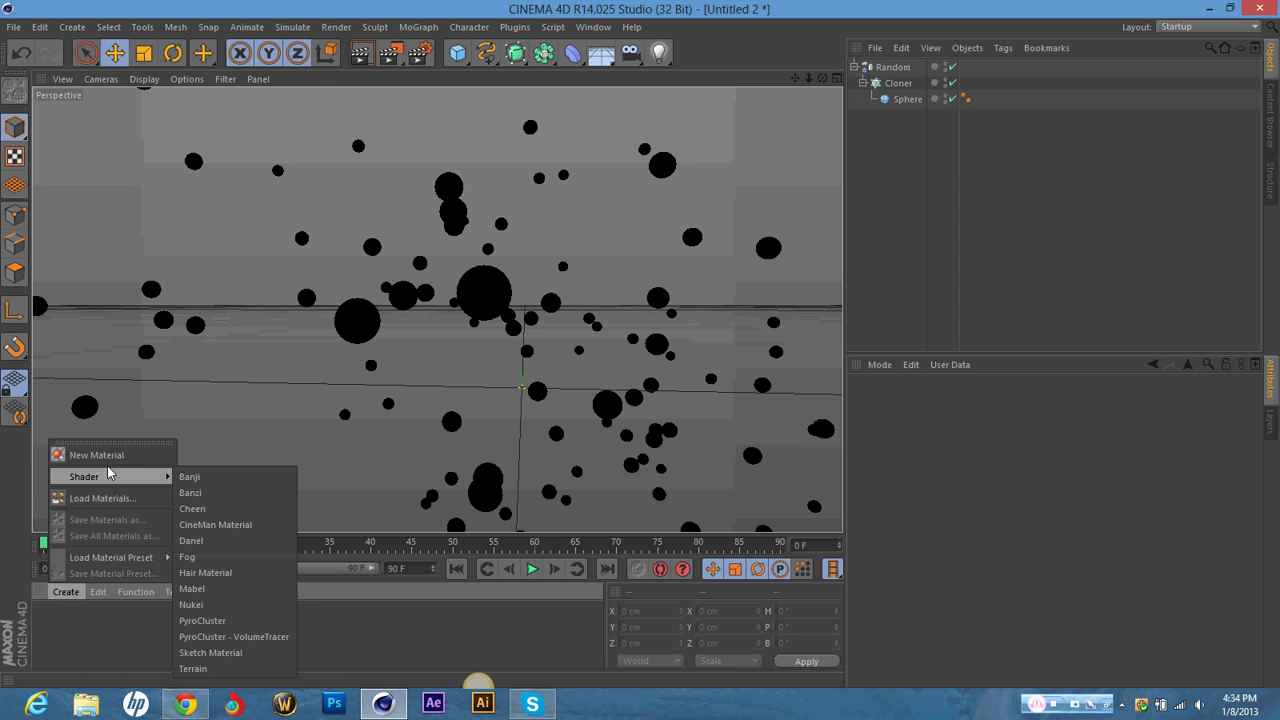
left_click(82, 451)
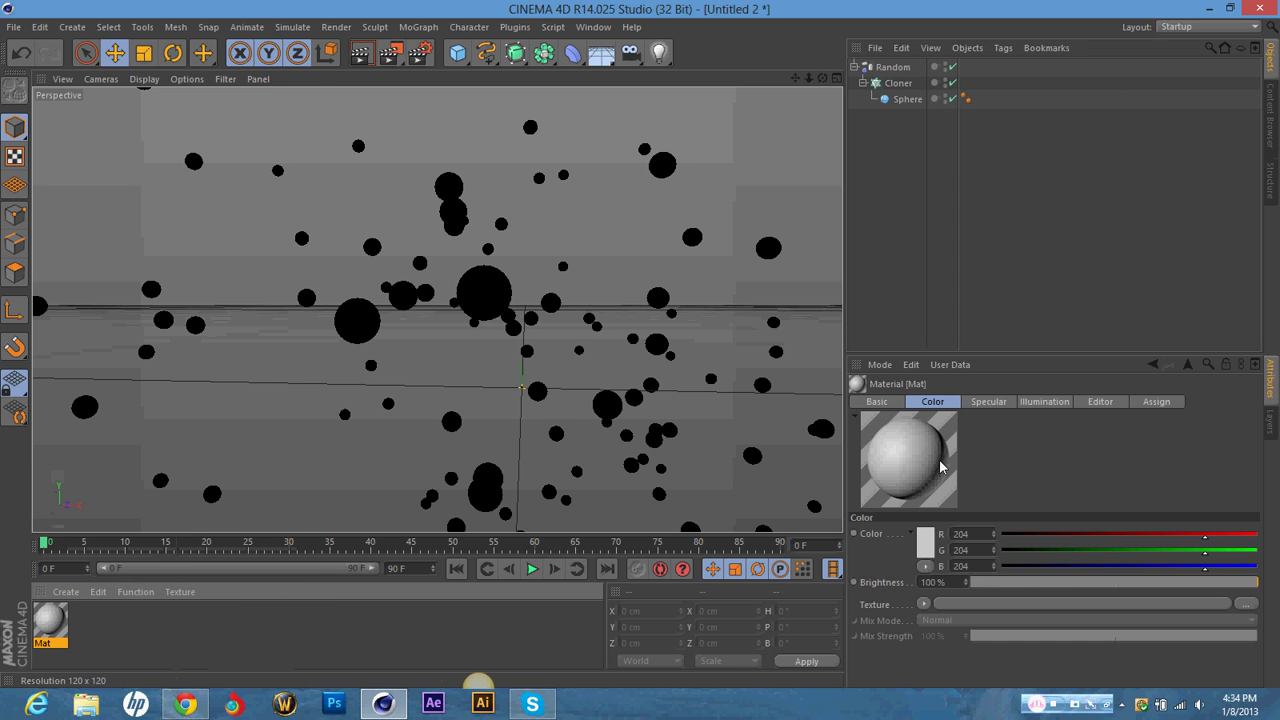
left_click_drag(50, 620, 899, 69)
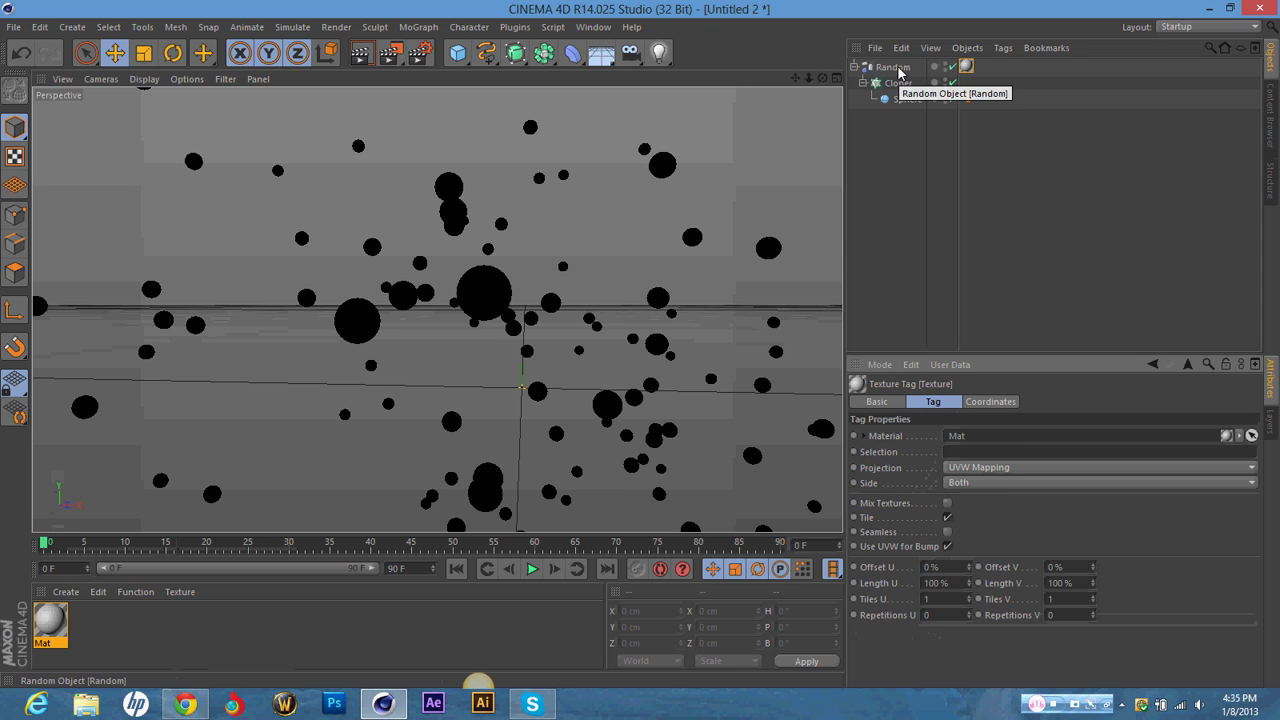
left_click(898, 68)
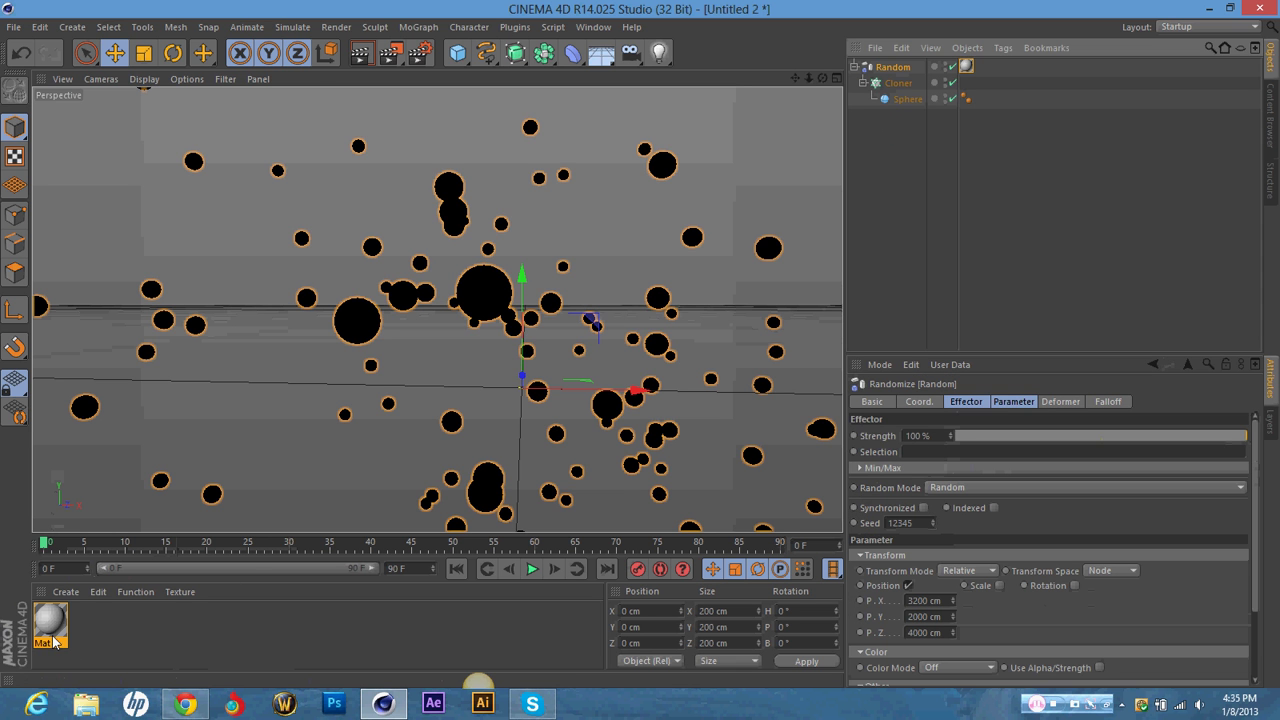
Set Mat's colour to black and enable its Luminance channel, cancelling the texture file dialog.
left_click_drag(464, 107, 1033, 110)
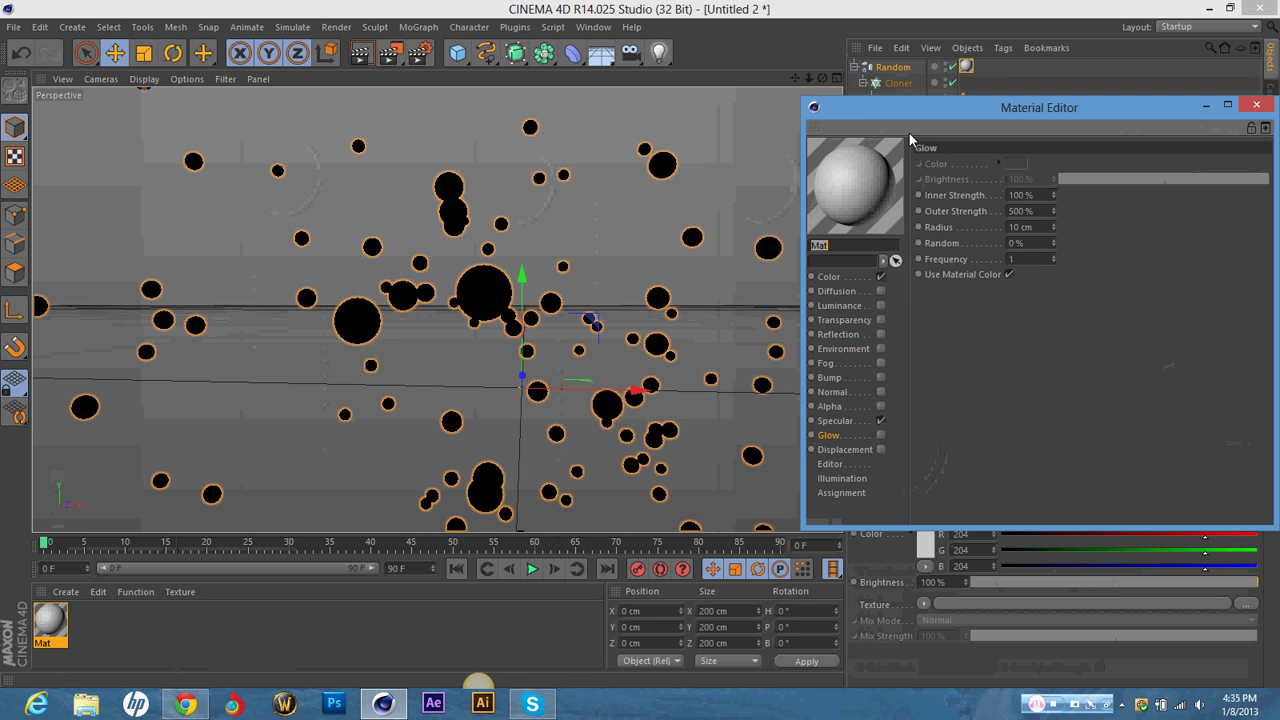
left_click(848, 277)
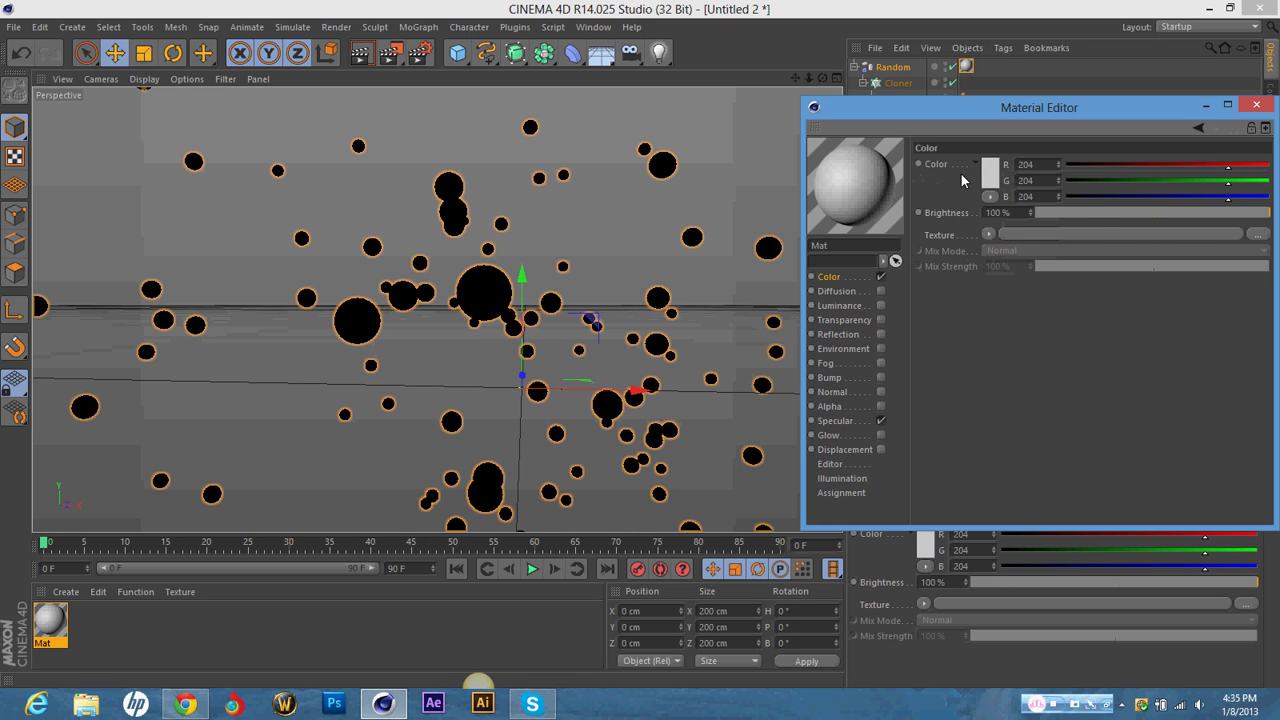
left_click(983, 175)
left_click(954, 243)
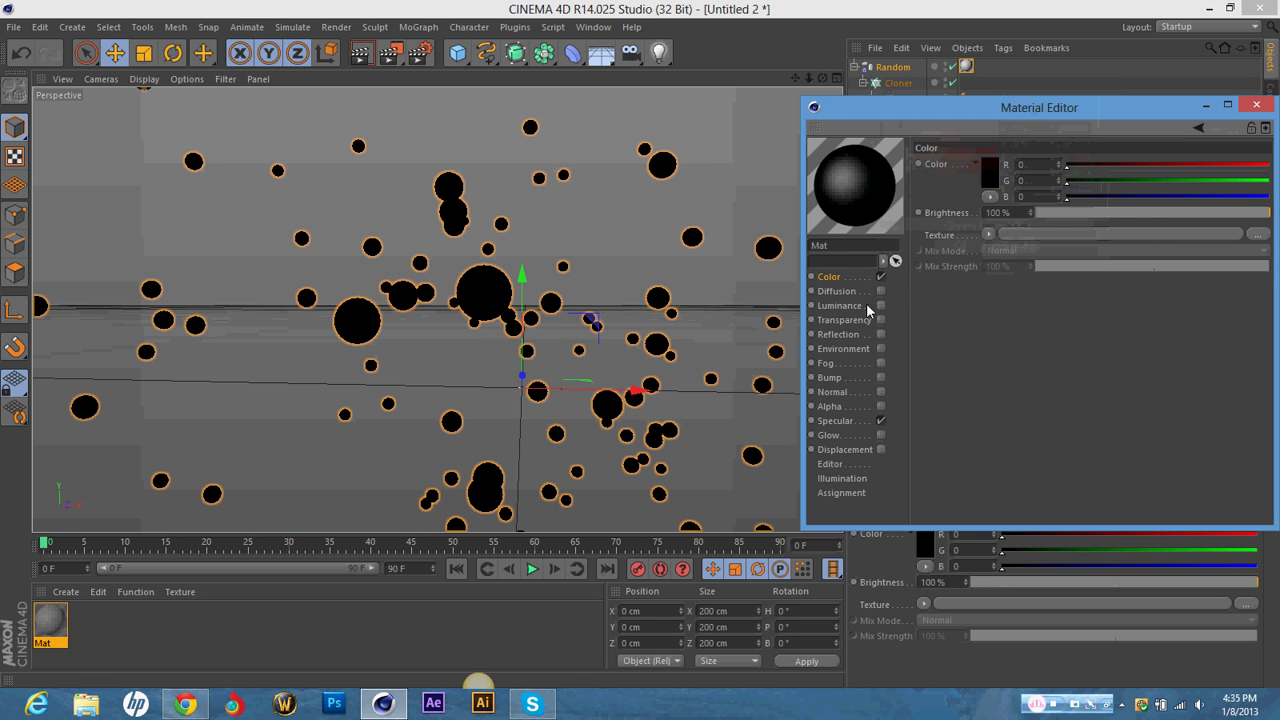
left_click(881, 305)
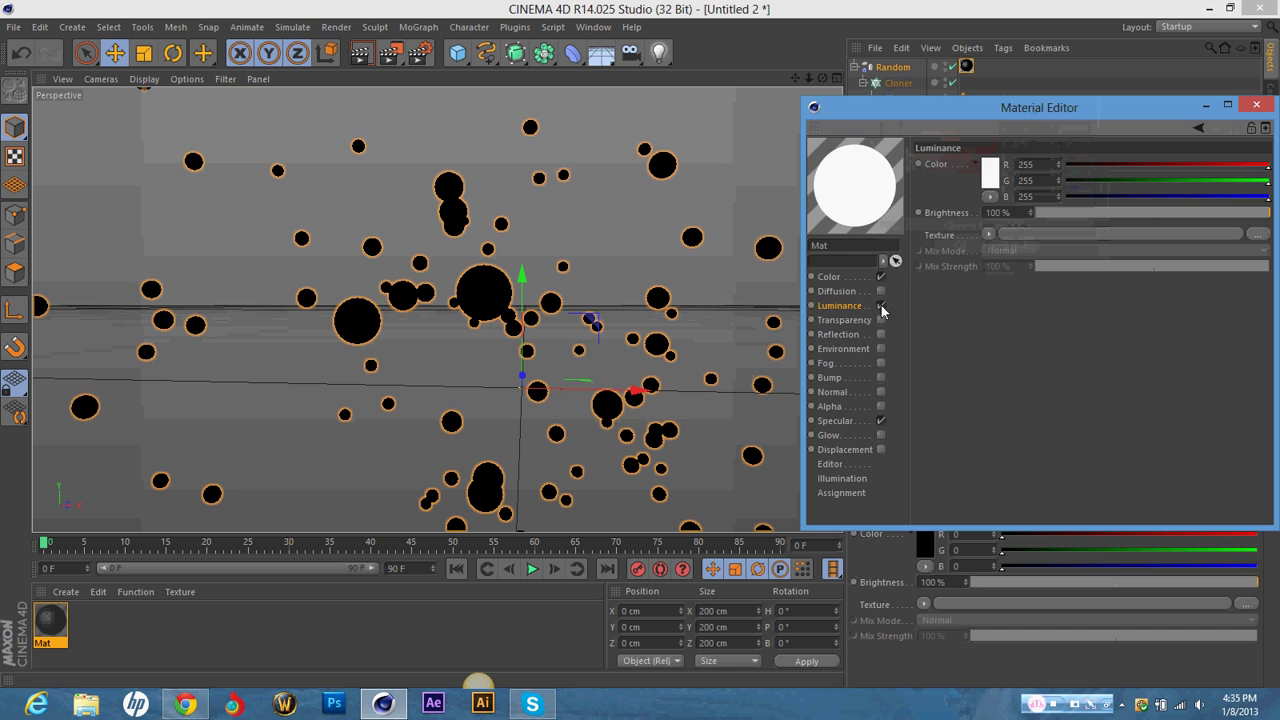
left_click(1035, 236)
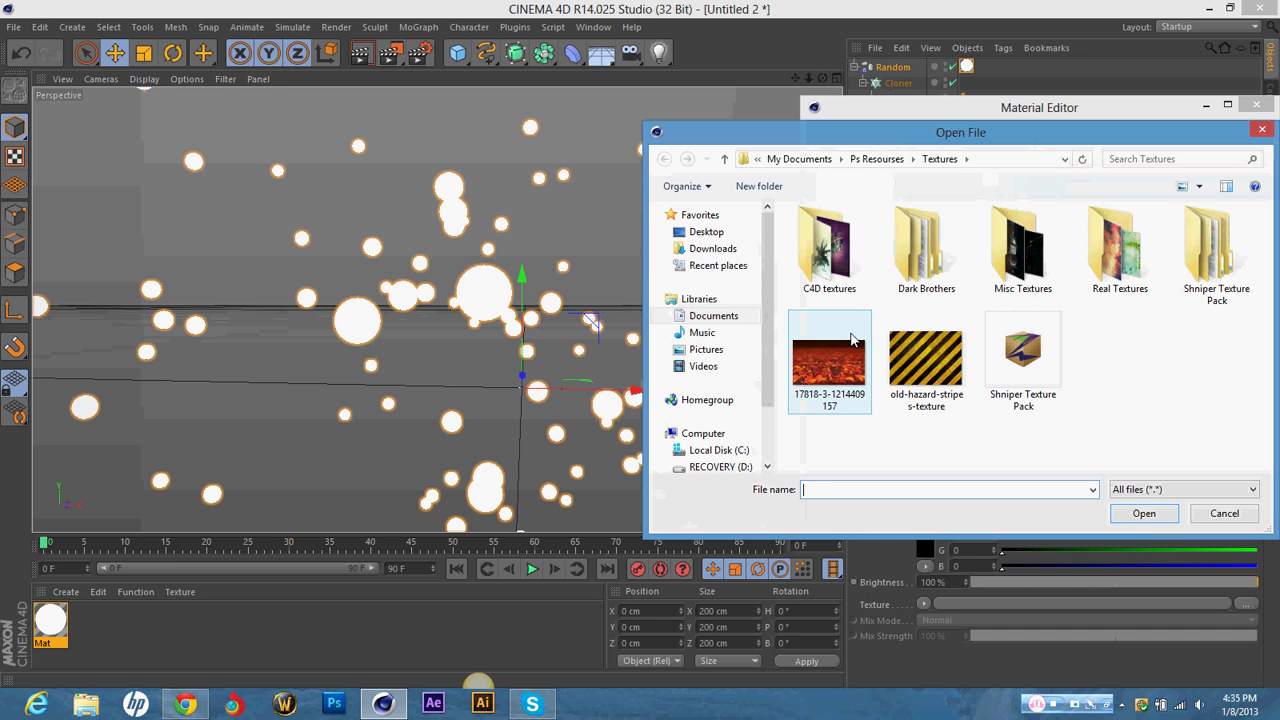
left_click(1262, 129)
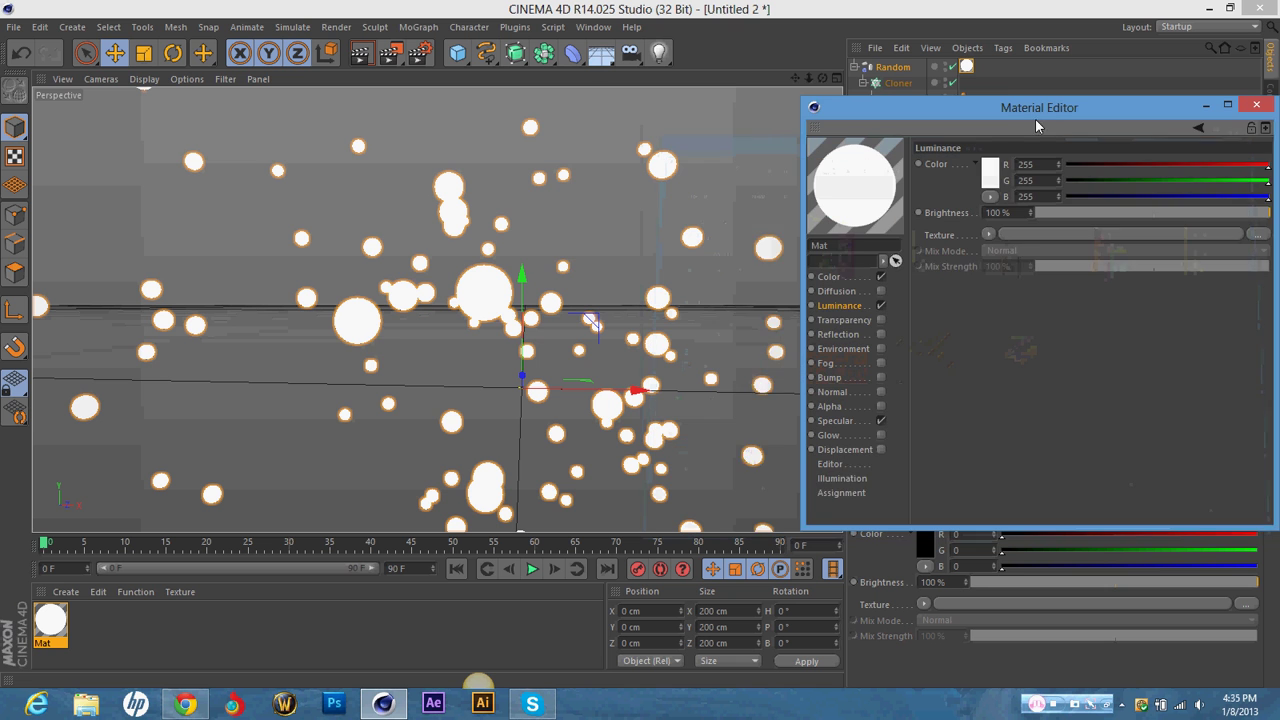
left_click_drag(980, 110, 929, 110)
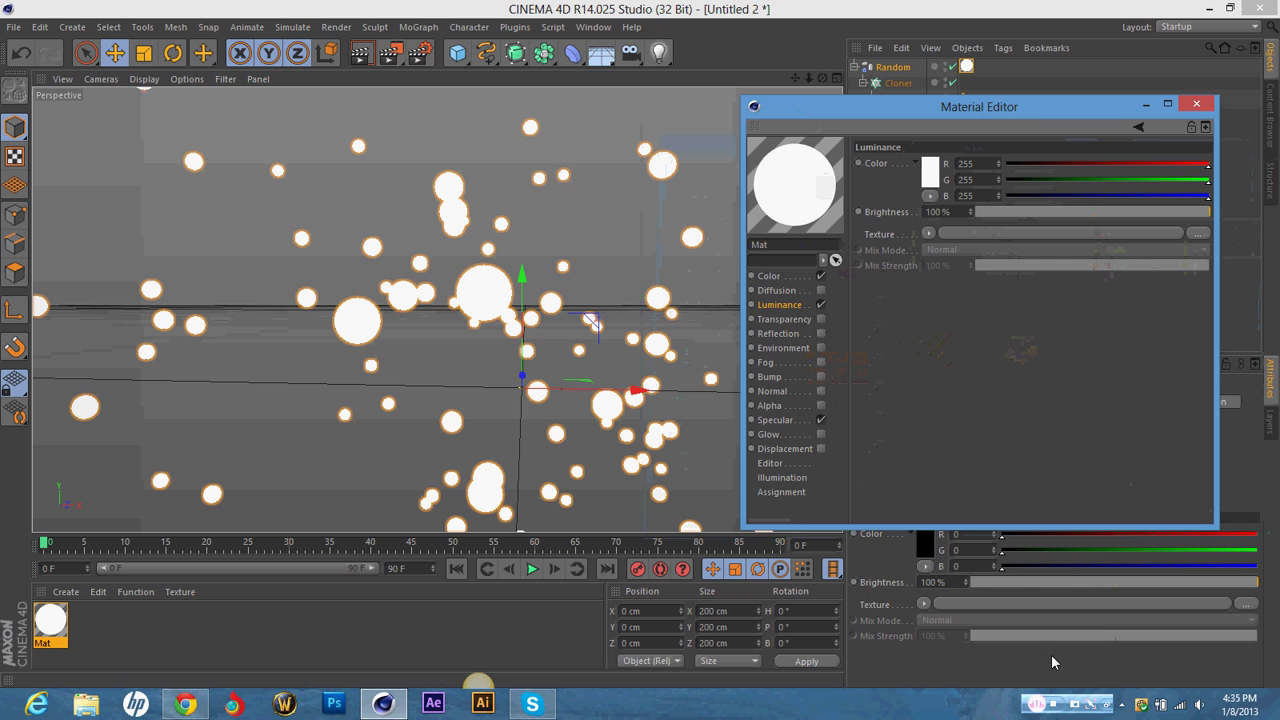
left_click(1047, 710)
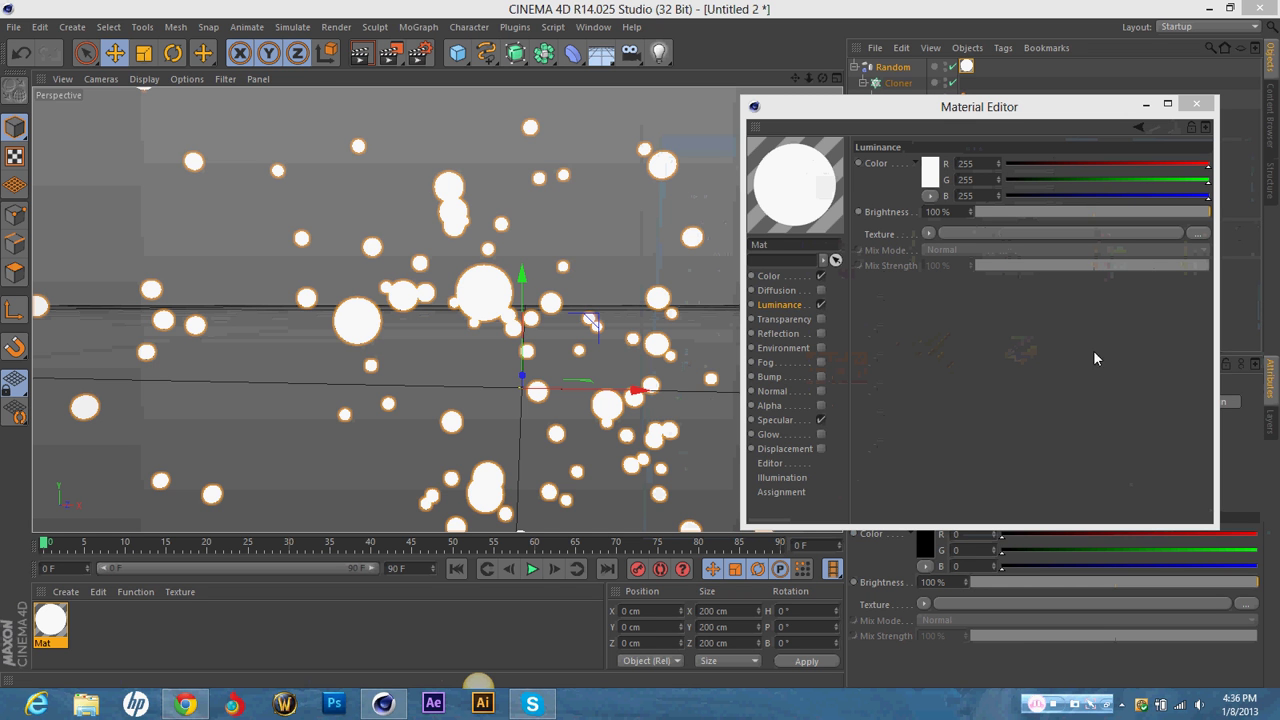
Load outer-space-planets-deviantart-HD-Wallpapers.jpg from Dark Brothers > Space as the luminance texture and render the view.
left_click(970, 232)
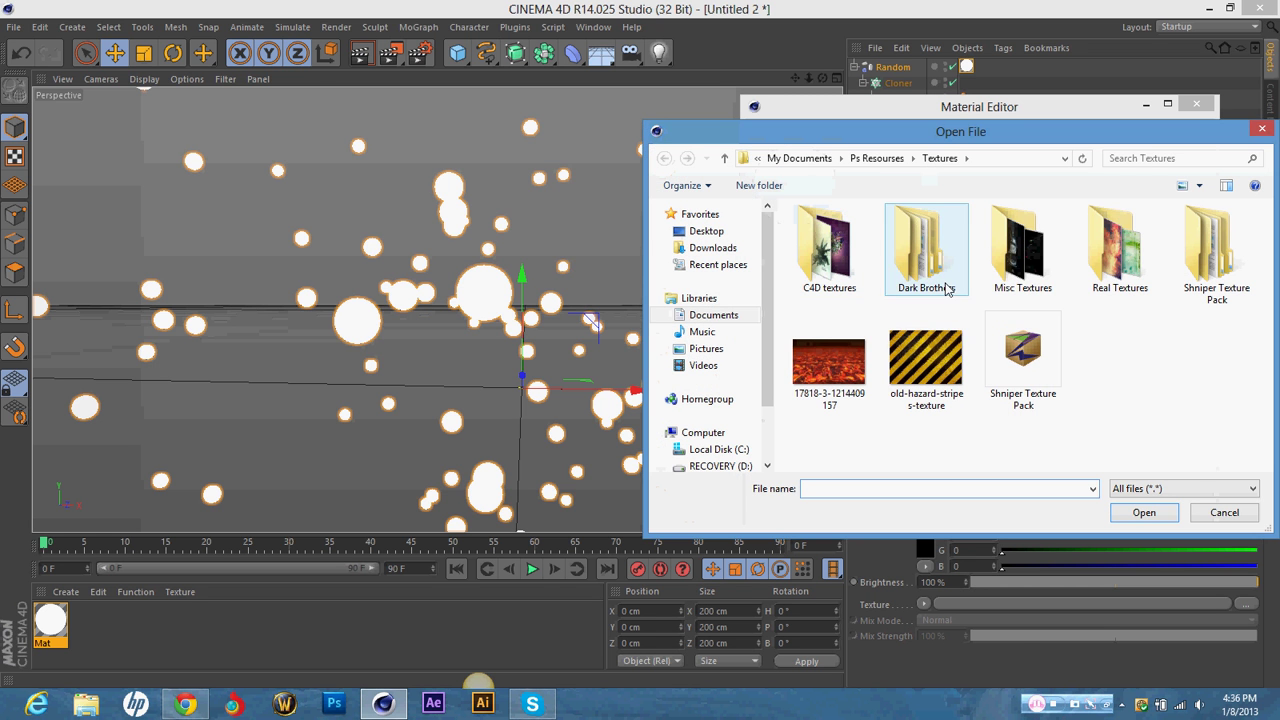
double_click(945, 280)
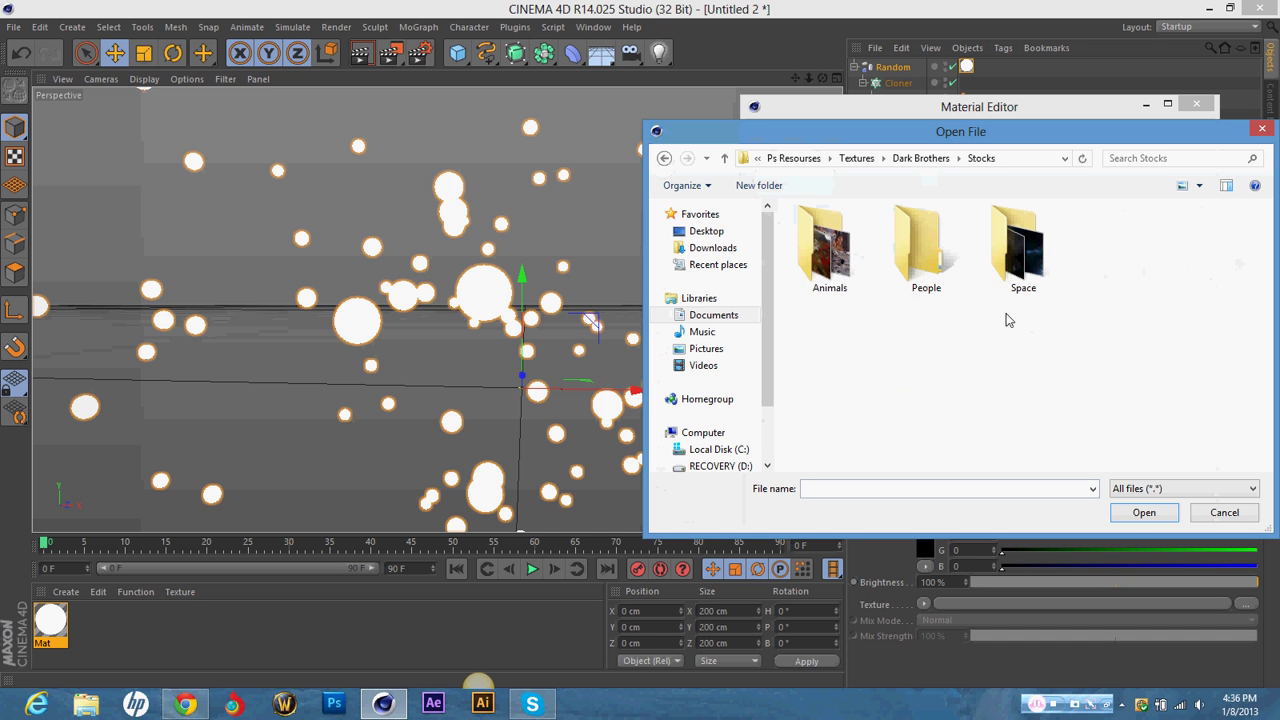
double_click(1046, 246)
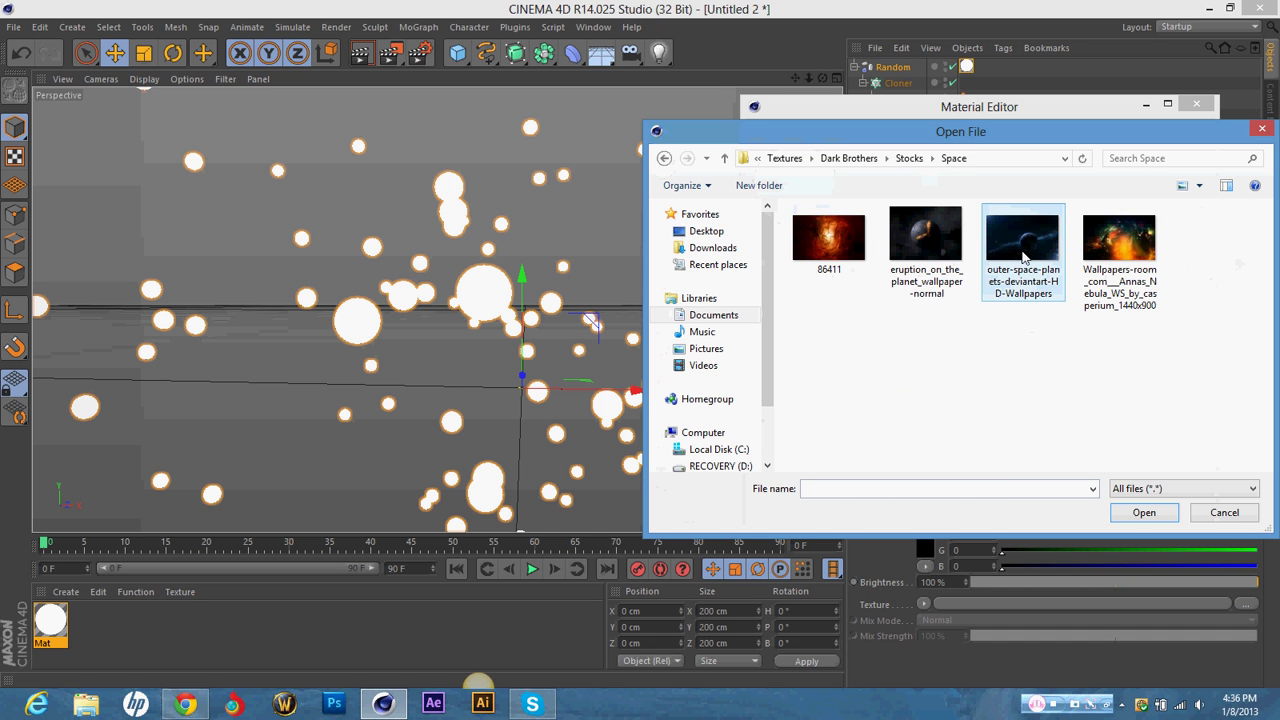
double_click(1023, 250)
left_click(651, 406)
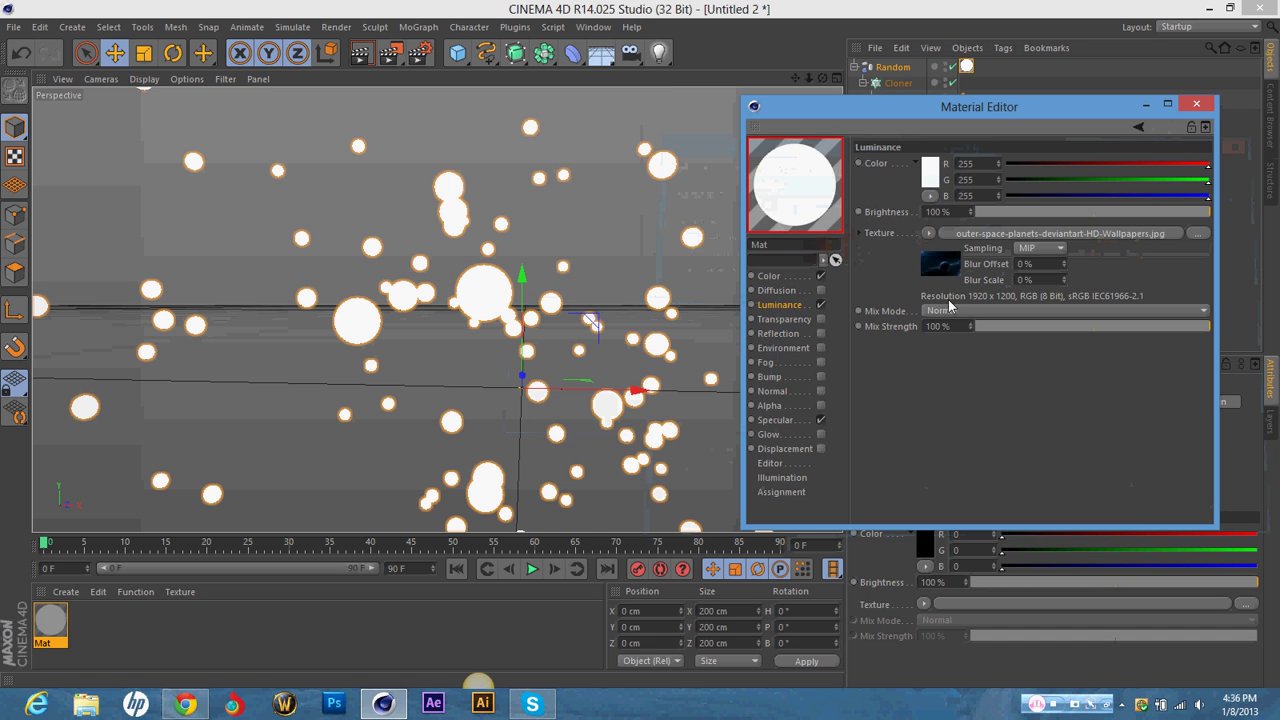
left_click(366, 55)
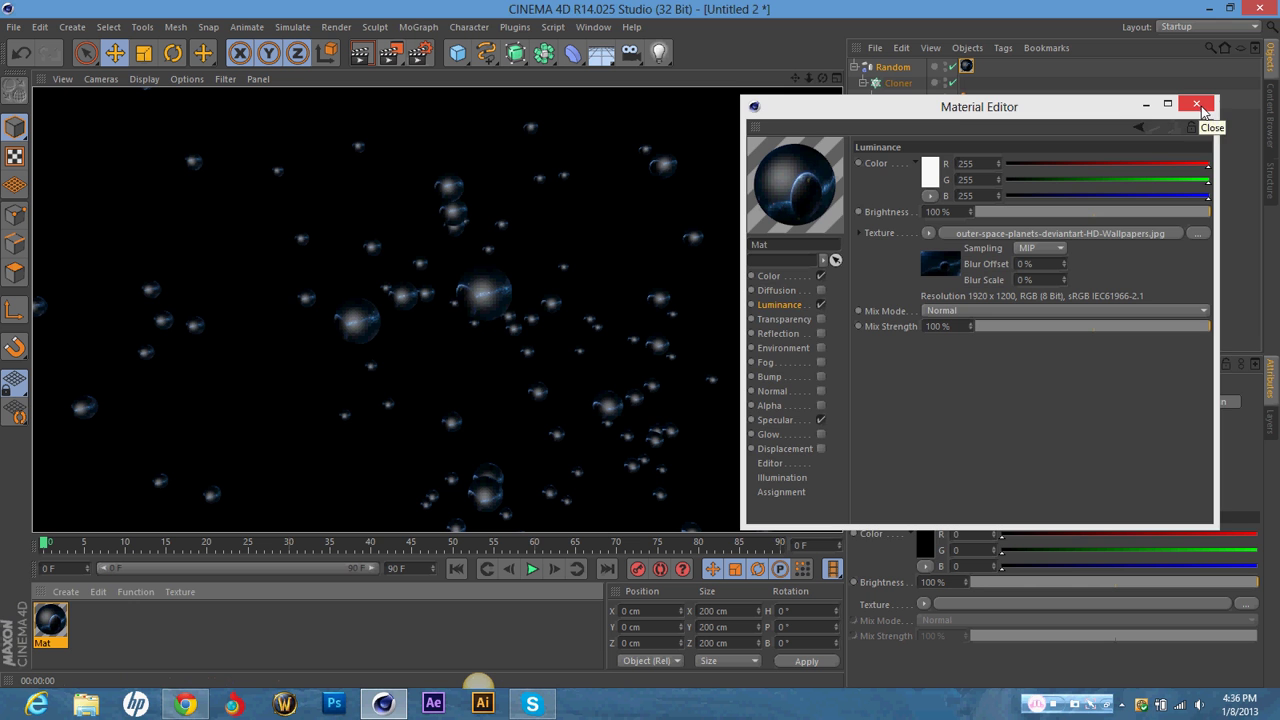
left_click(1197, 105)
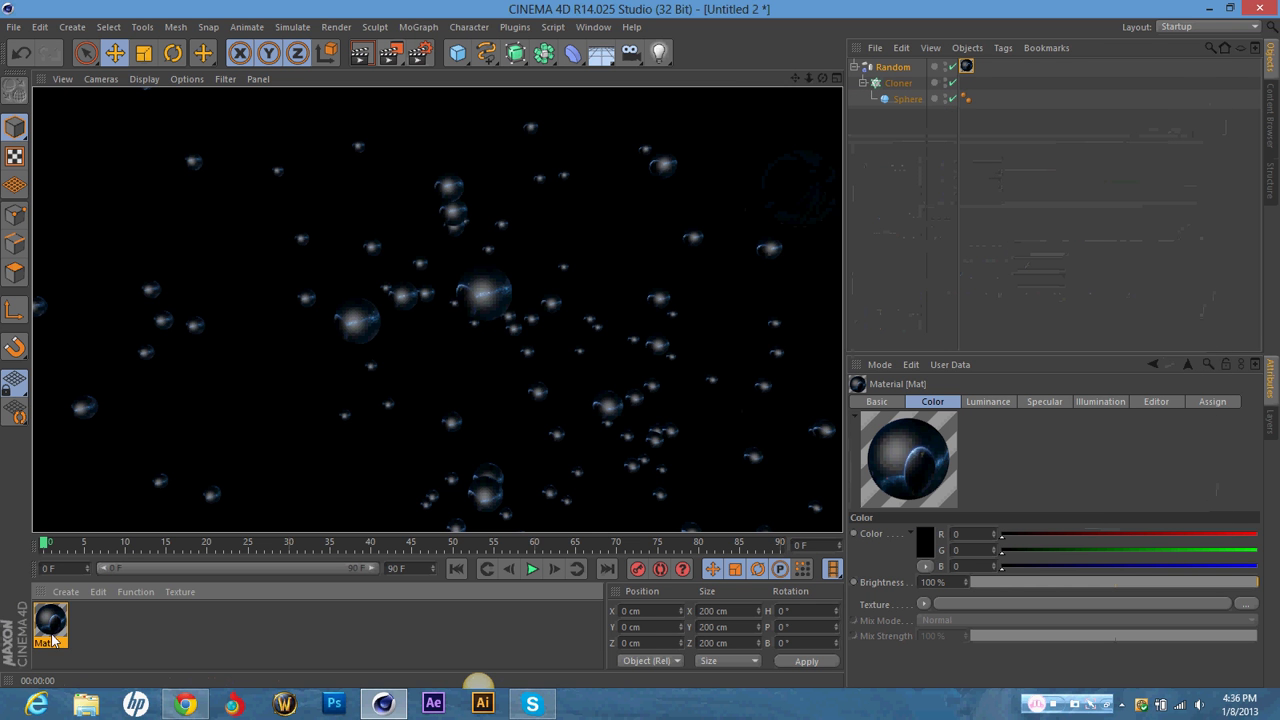
Enable Mat's Reflection with a Fresnel texture, 24% brightness and 30% mix strength.
double_click(50, 624)
left_click(285, 307)
left_click_drag(487, 106, 730, 110)
left_click(563, 340)
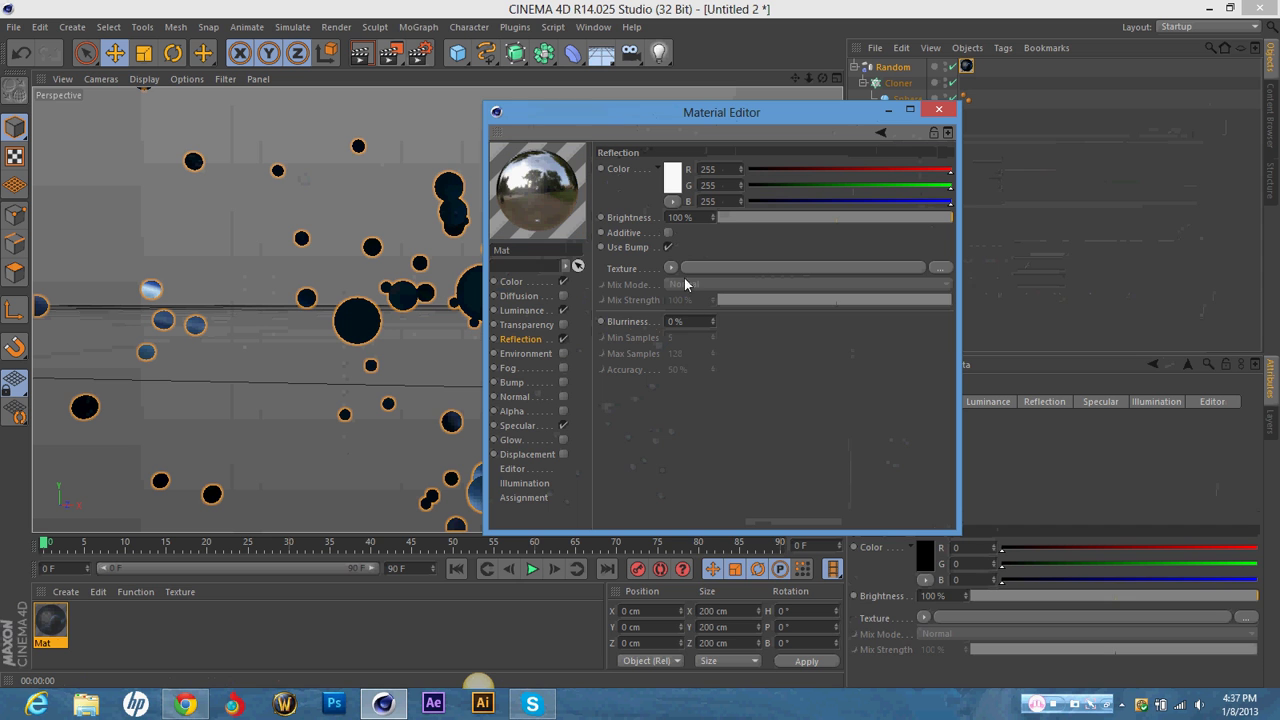
left_click(670, 268)
left_click(712, 444)
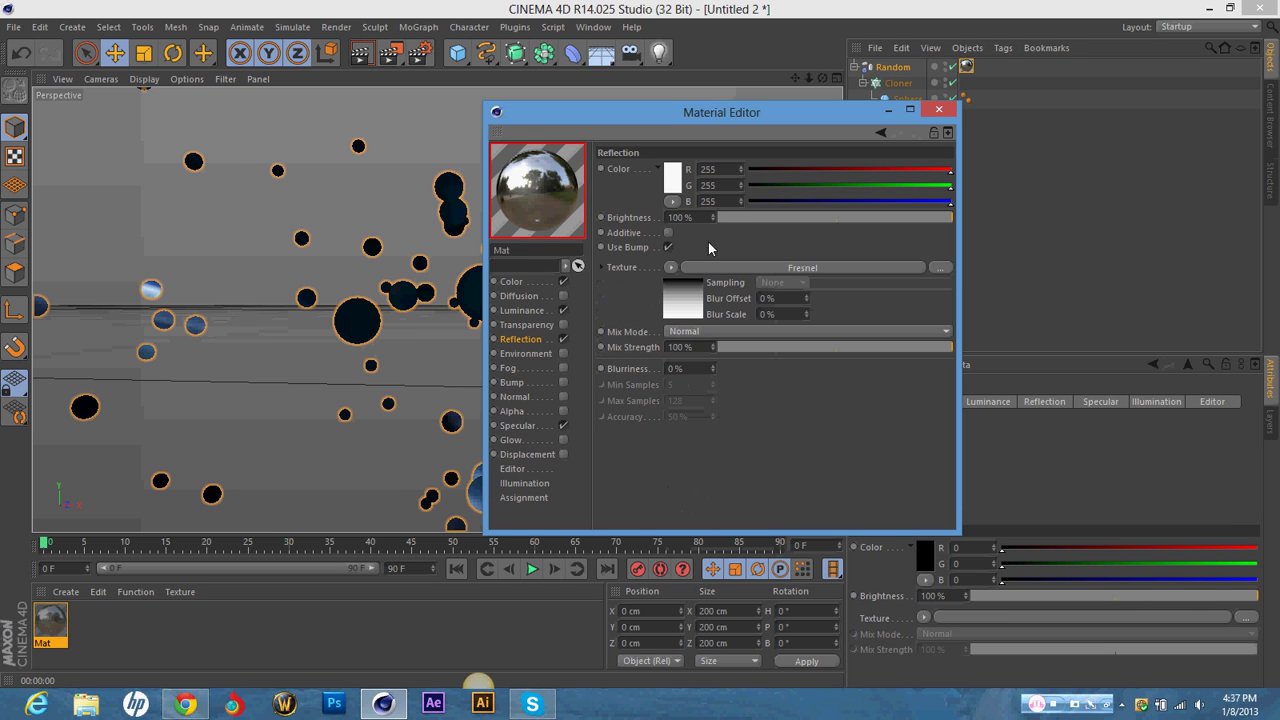
left_click(774, 217)
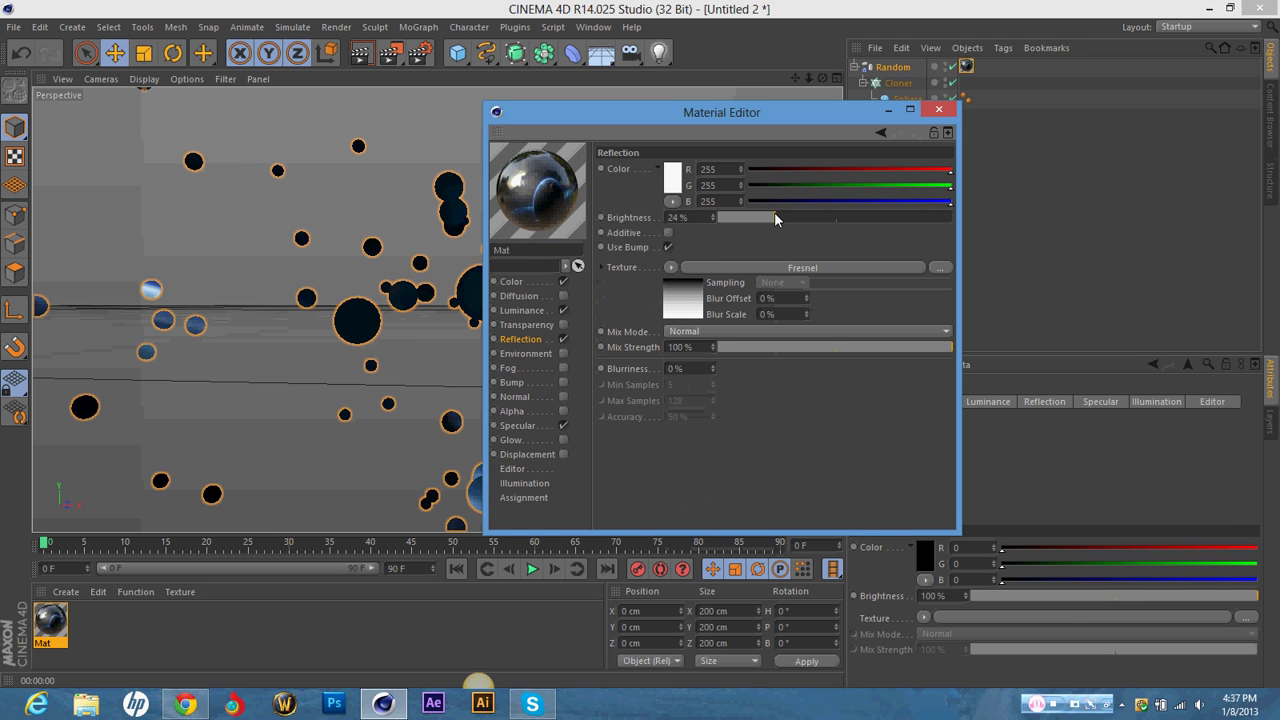
left_click(788, 347)
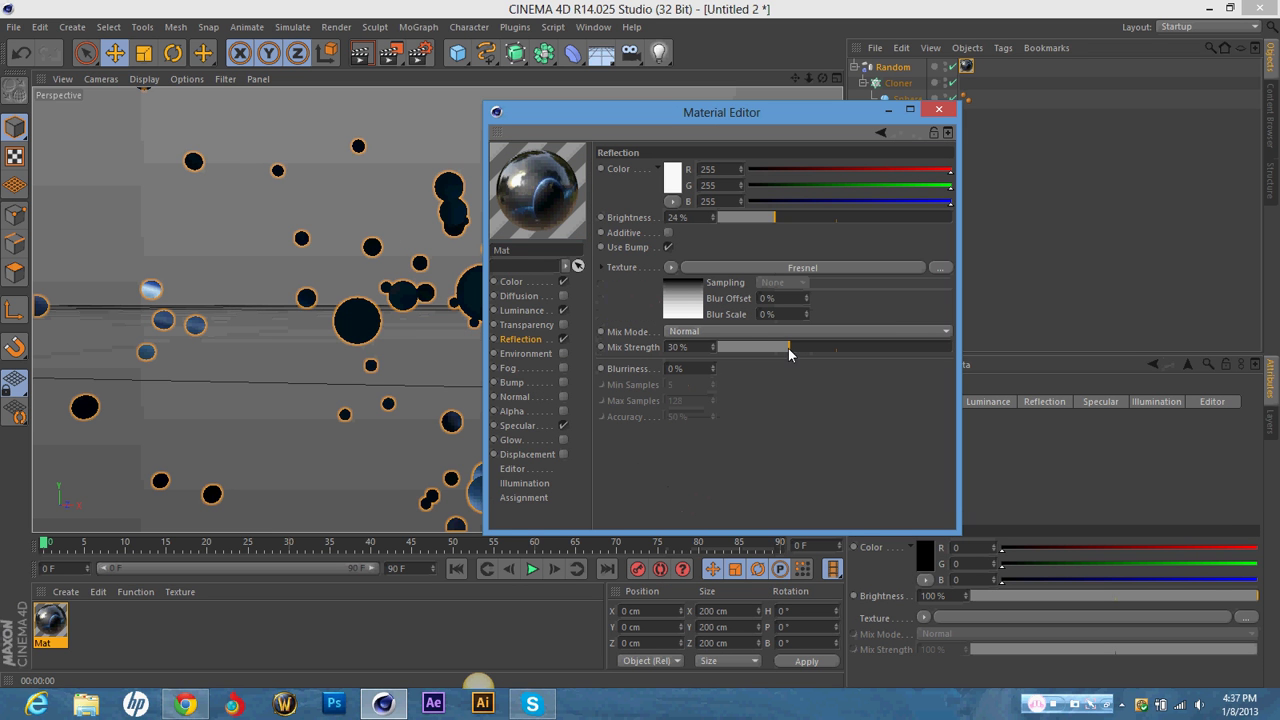
left_click(938, 109)
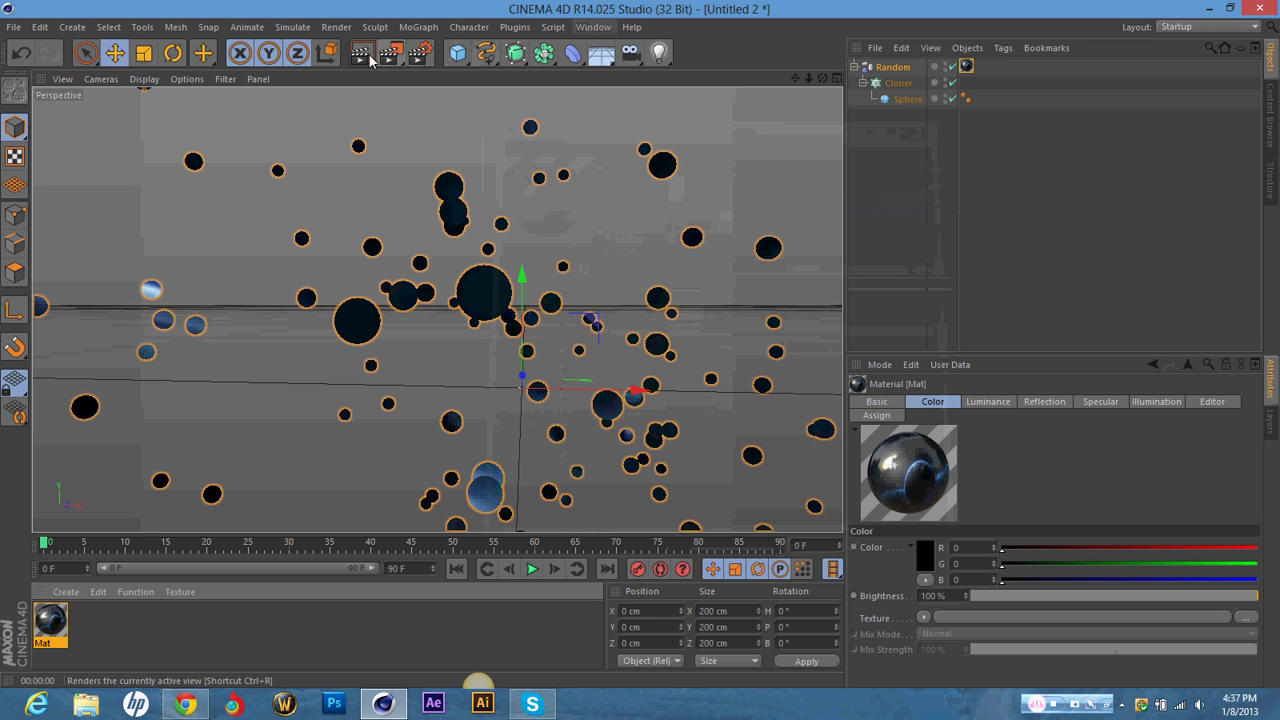
Load the HD Global render preset and make it the active render setting.
left_click(421, 53)
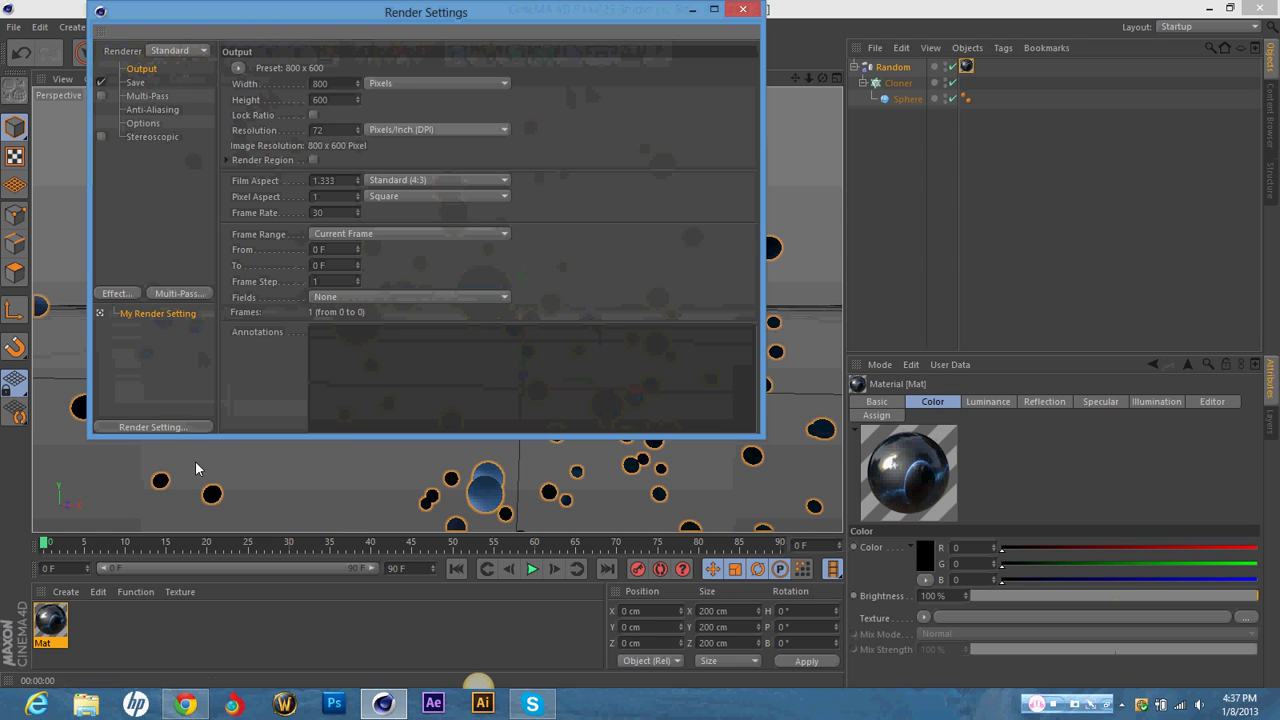
left_click(178, 427)
mouse_move(302, 608)
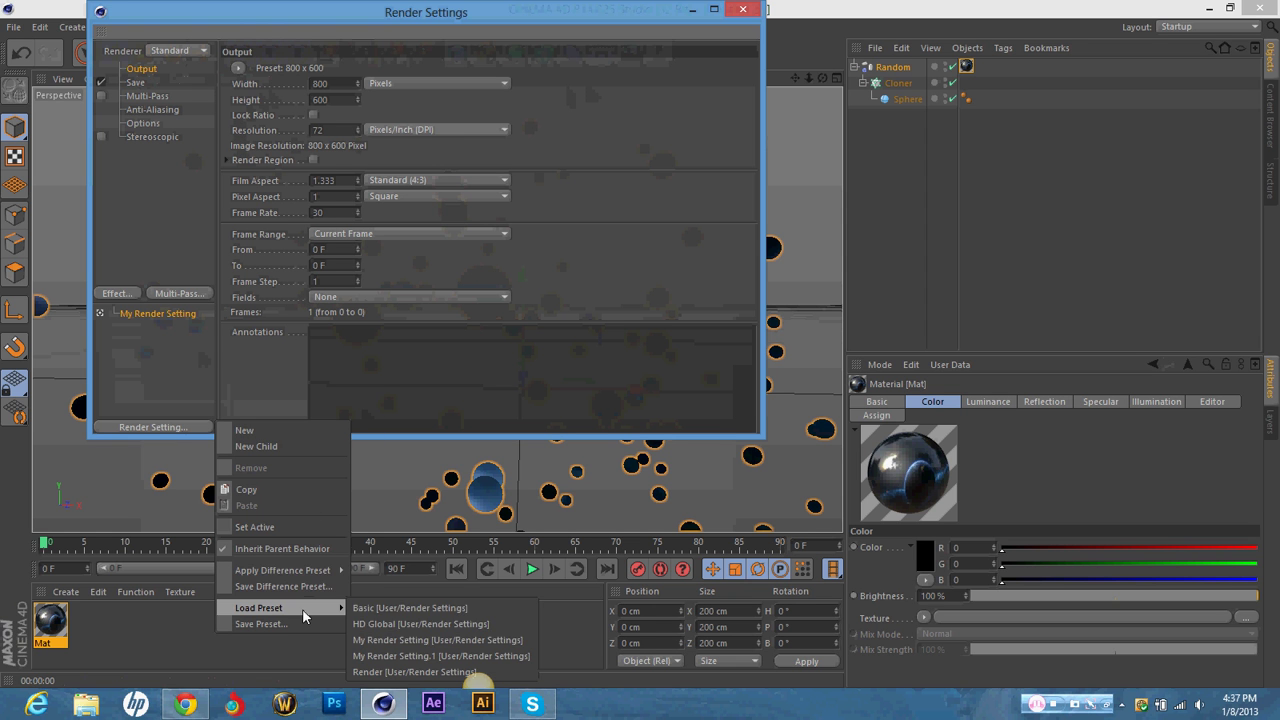
left_click(402, 621)
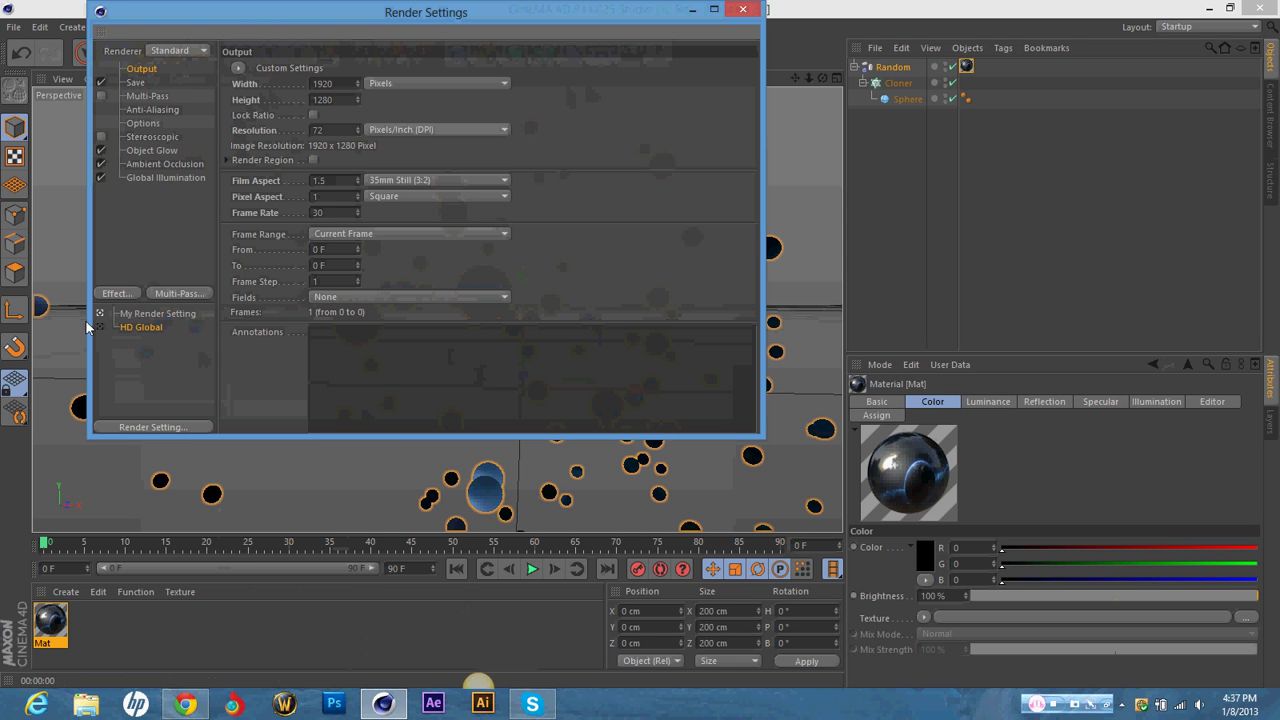
left_click(100, 325)
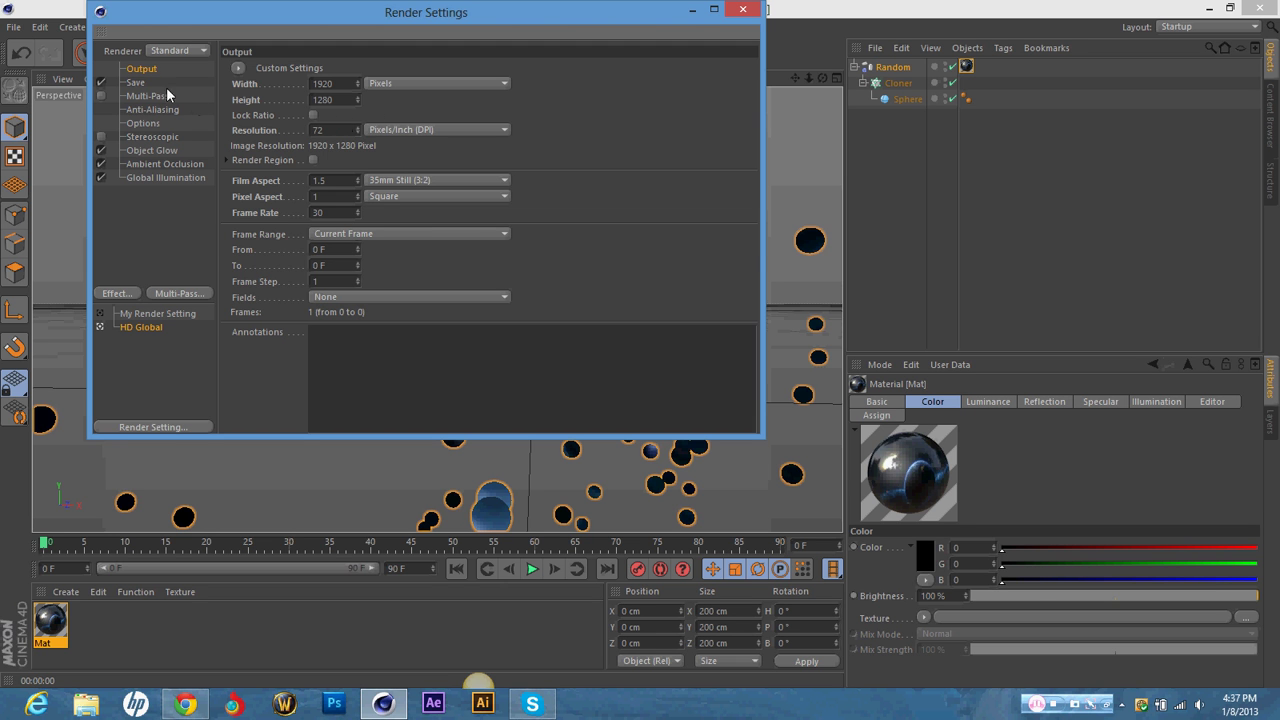
Review the Save, Ambient Occlusion and Global Illumination settings, then close Render Settings.
left_click(136, 82)
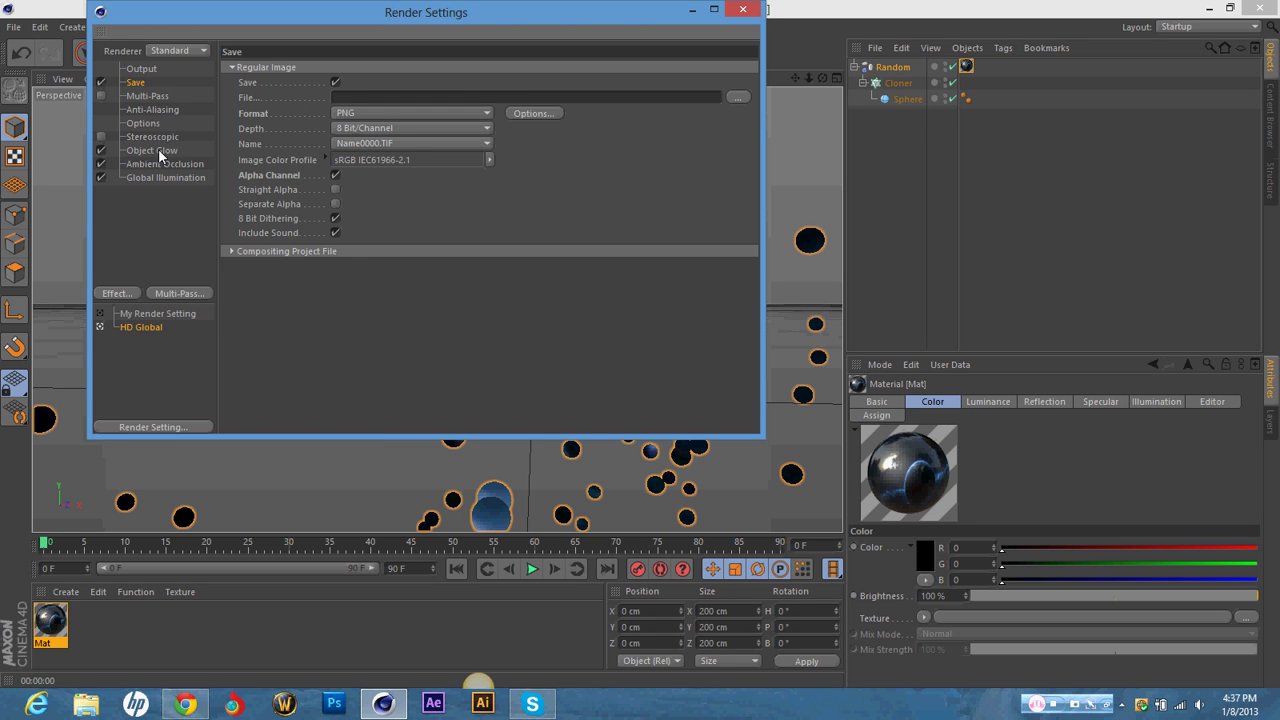
left_click(143, 123)
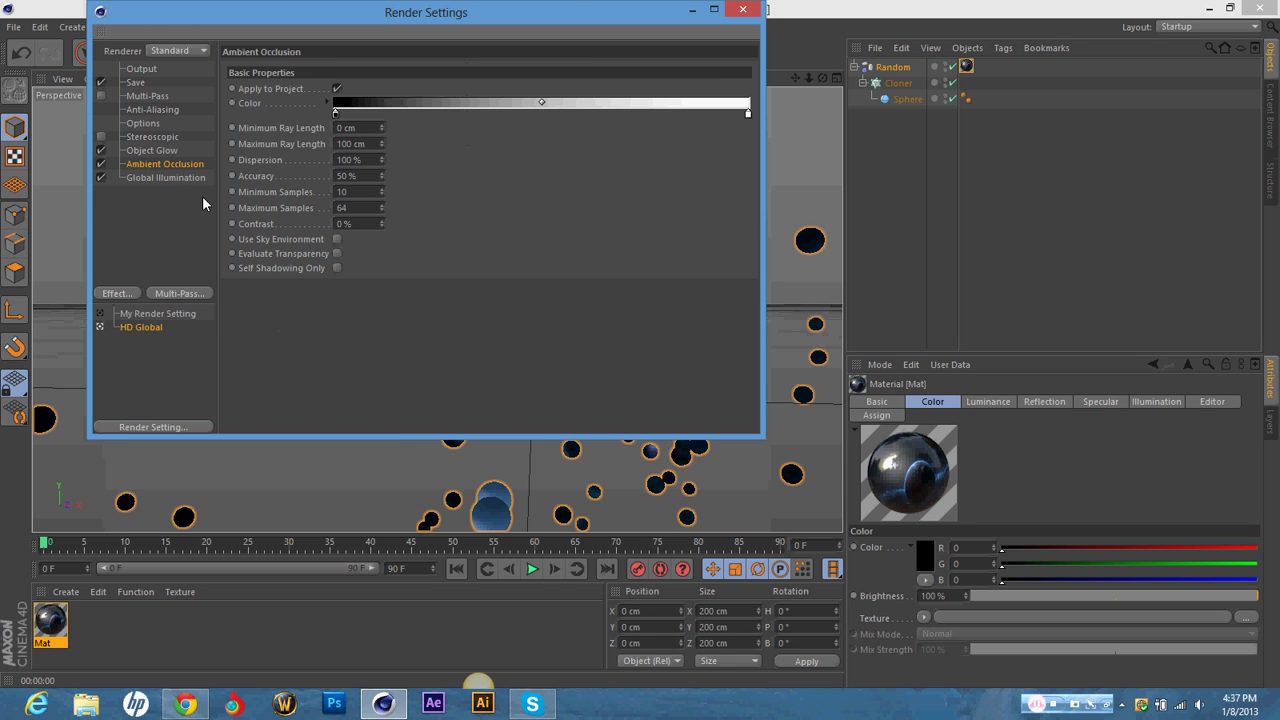
left_click(196, 177)
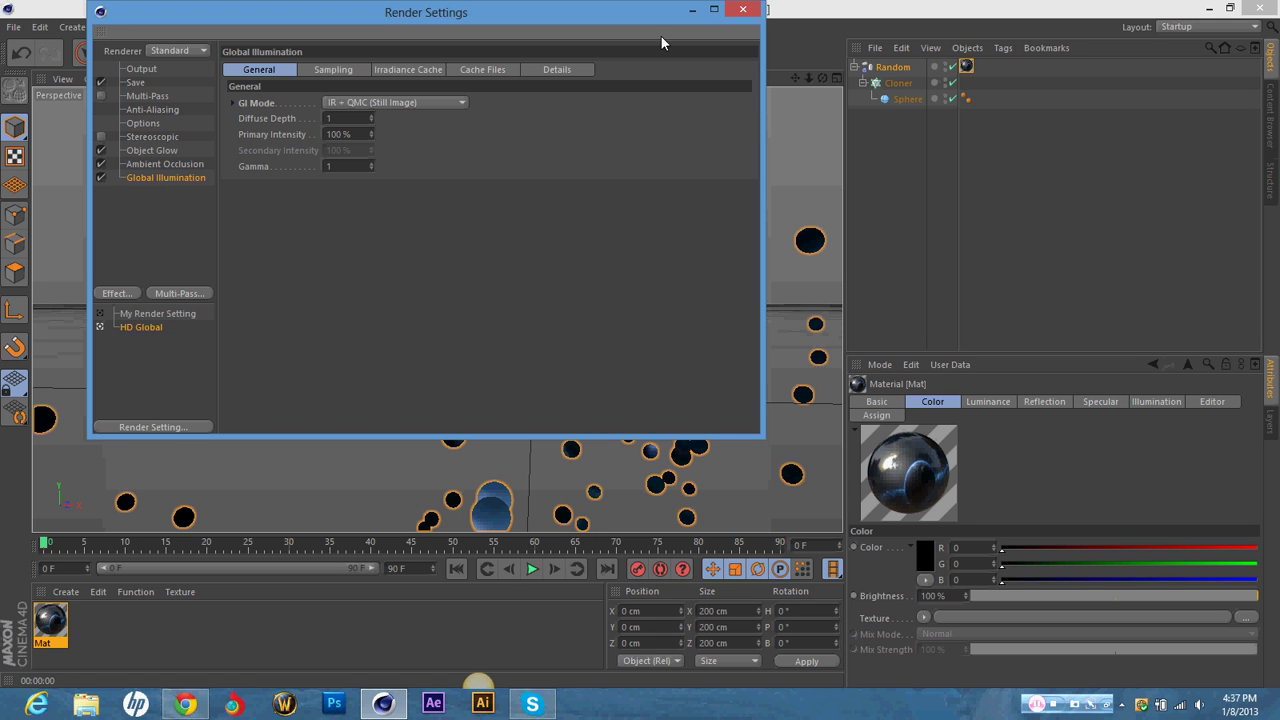
left_click(745, 11)
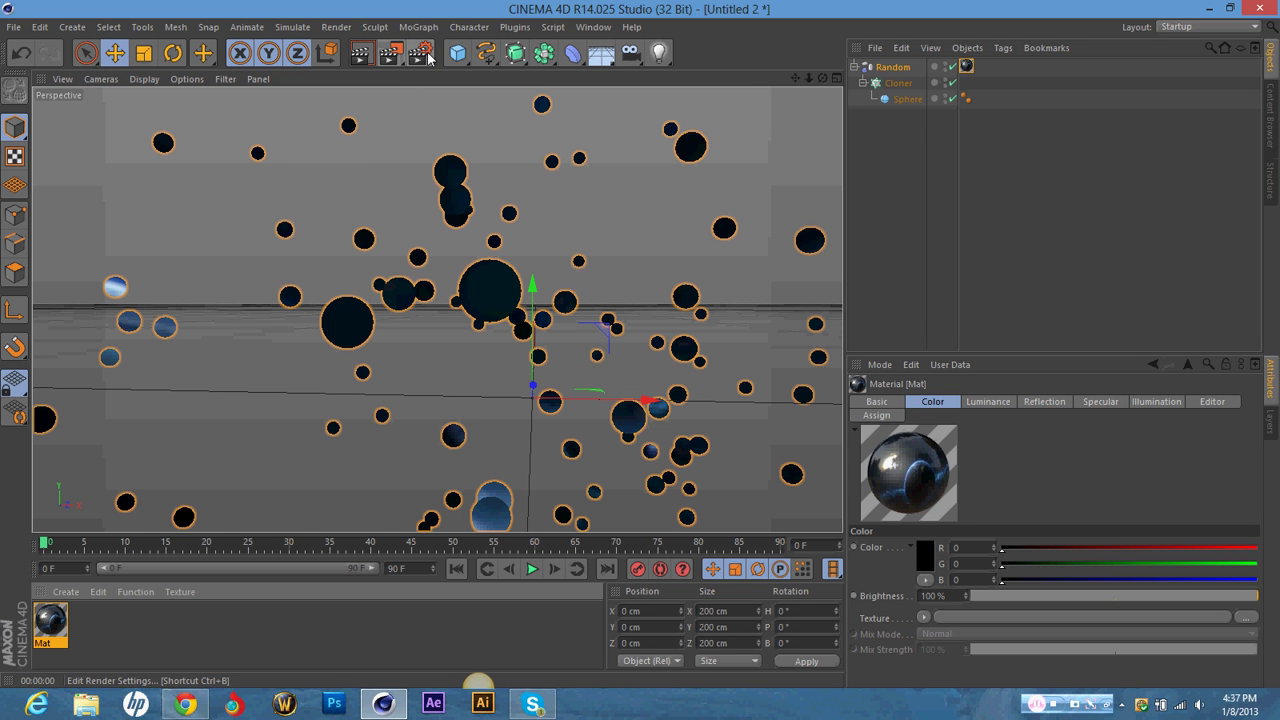
Add a HyperNURBS object and parent the Random effector, Cloner and Sphere hierarchy under it.
left_click(522, 58)
left_click(548, 76)
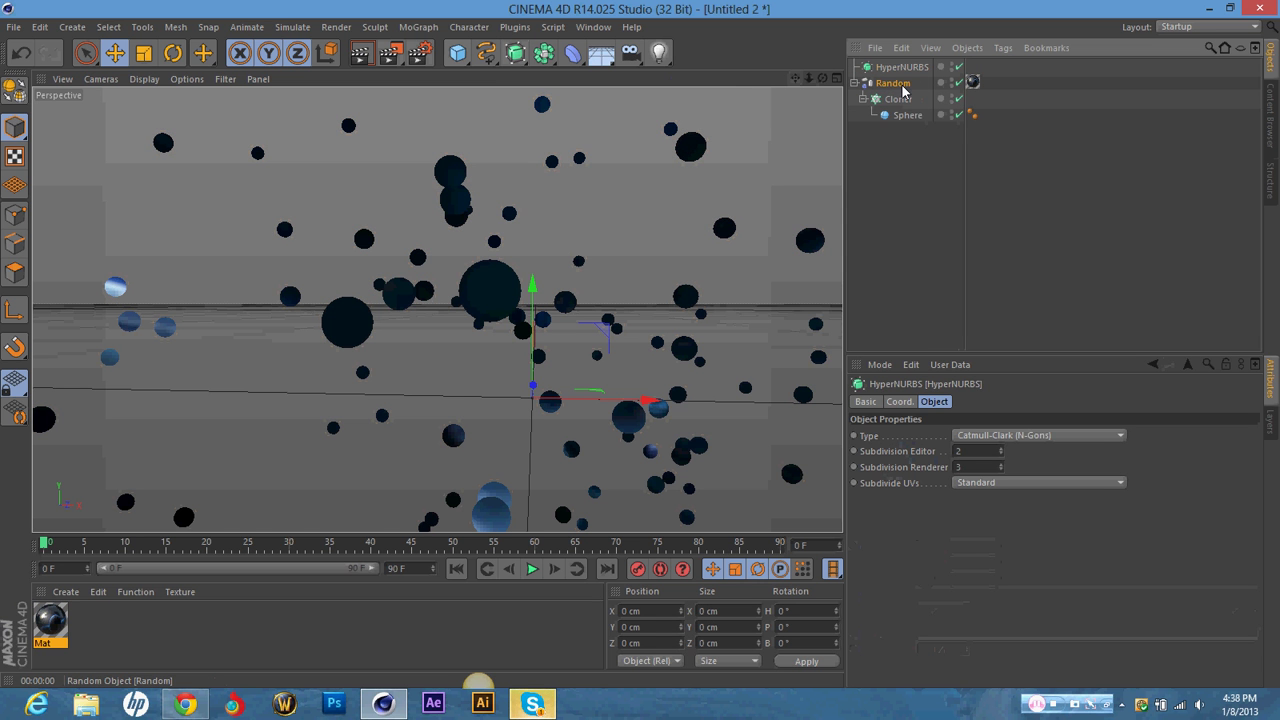
left_click_drag(903, 88, 908, 76)
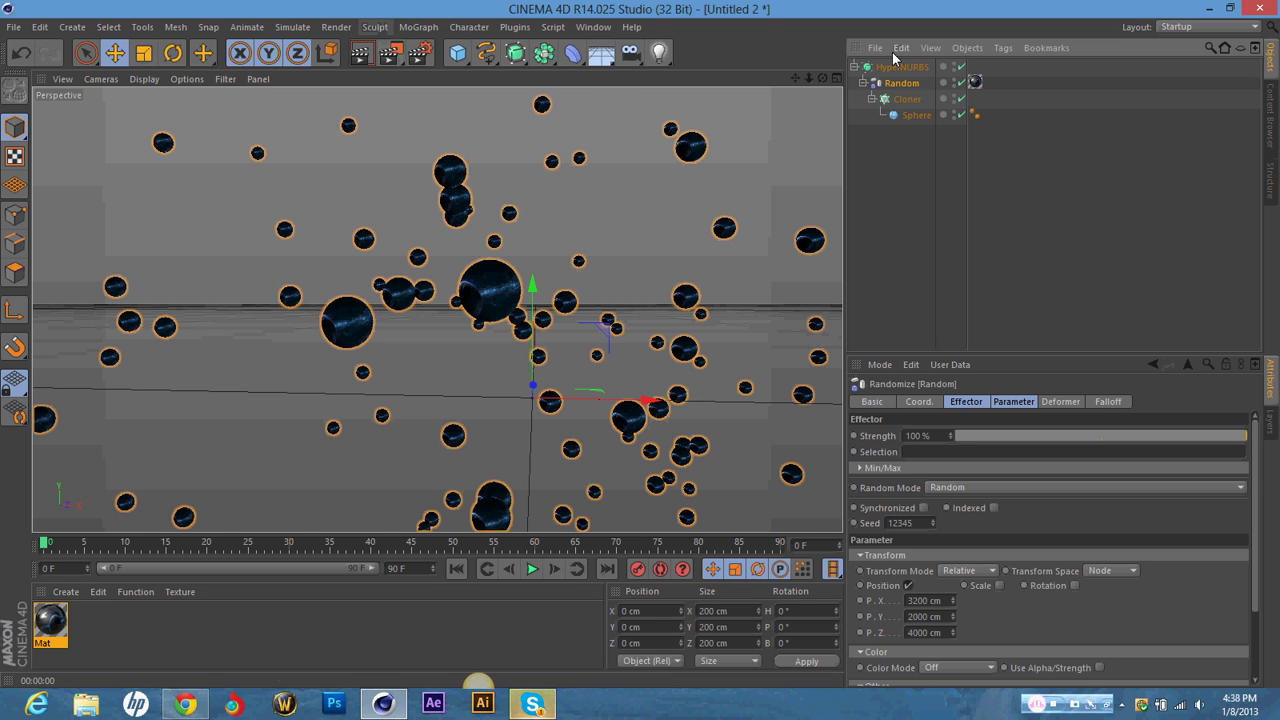
Add a Plane object and move it off to the left.
left_click(458, 55)
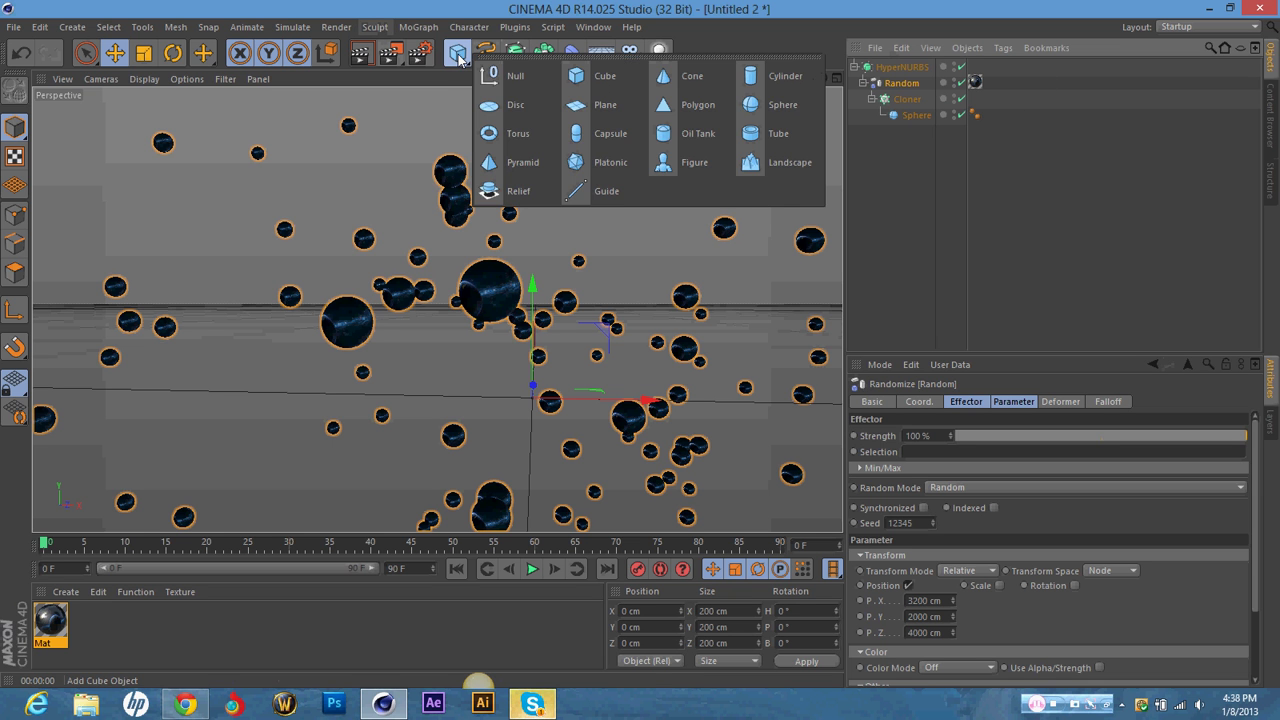
left_click(458, 56)
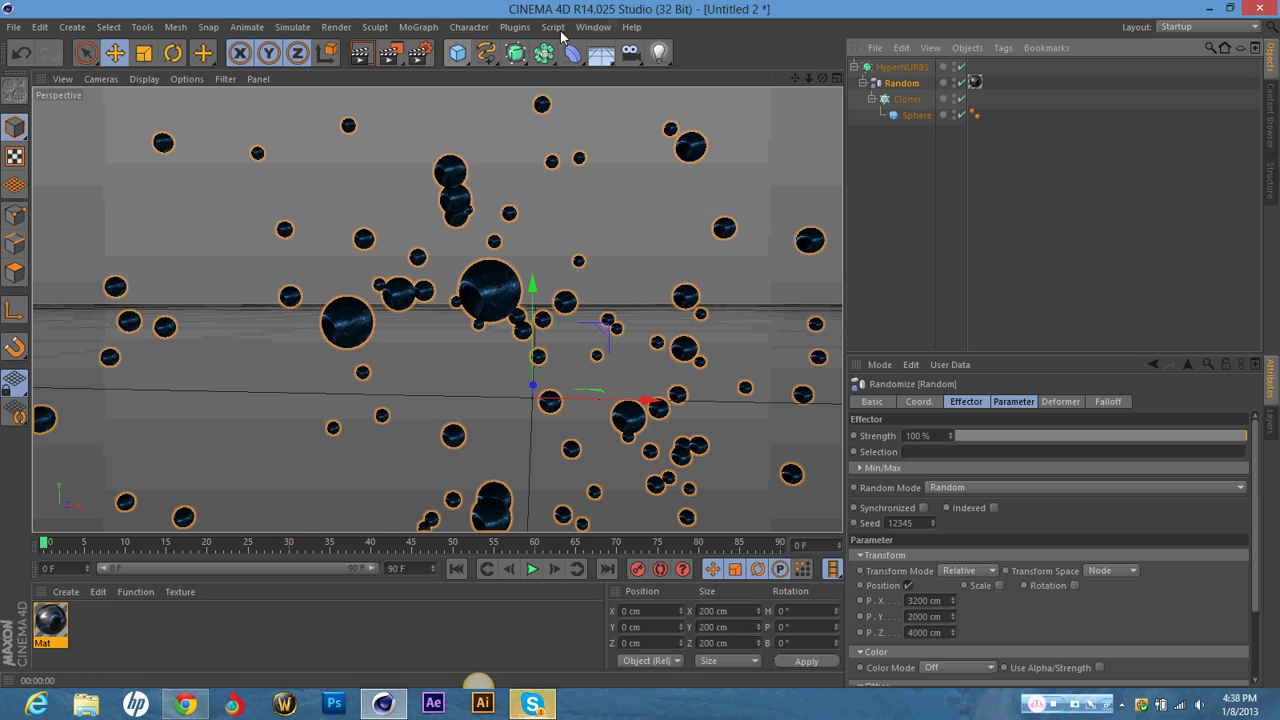
left_click(460, 57)
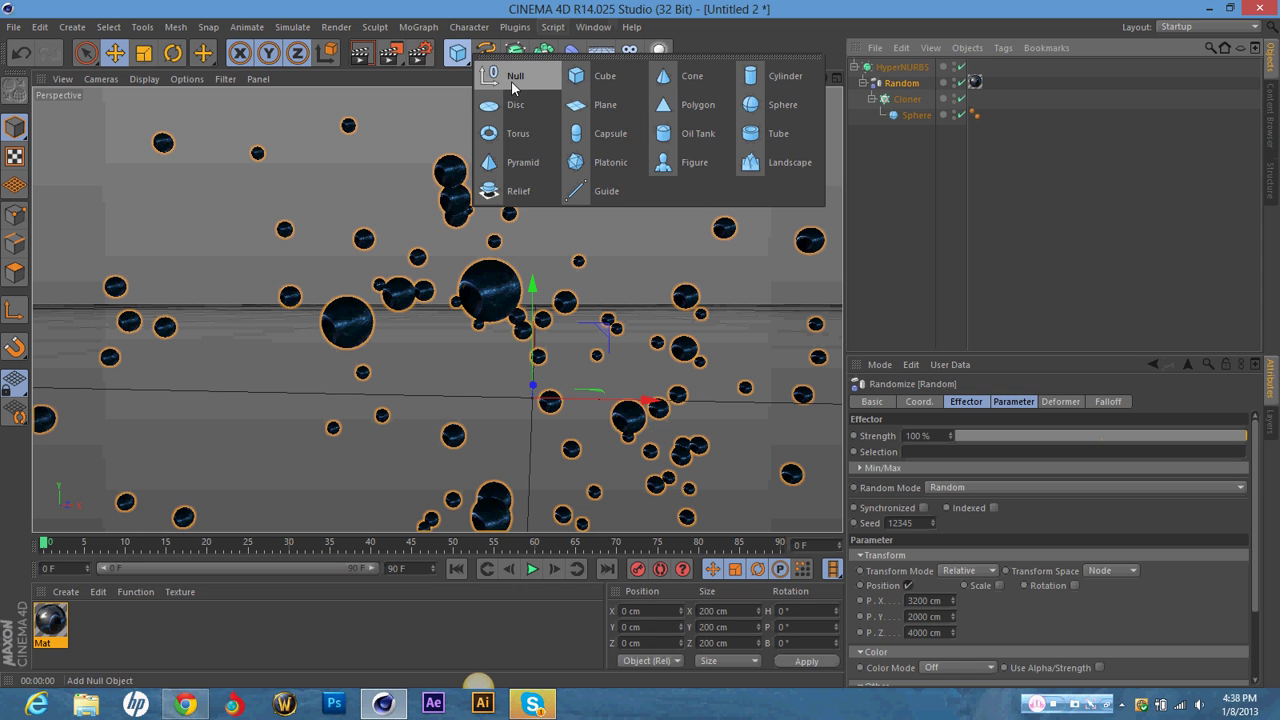
left_click(595, 110)
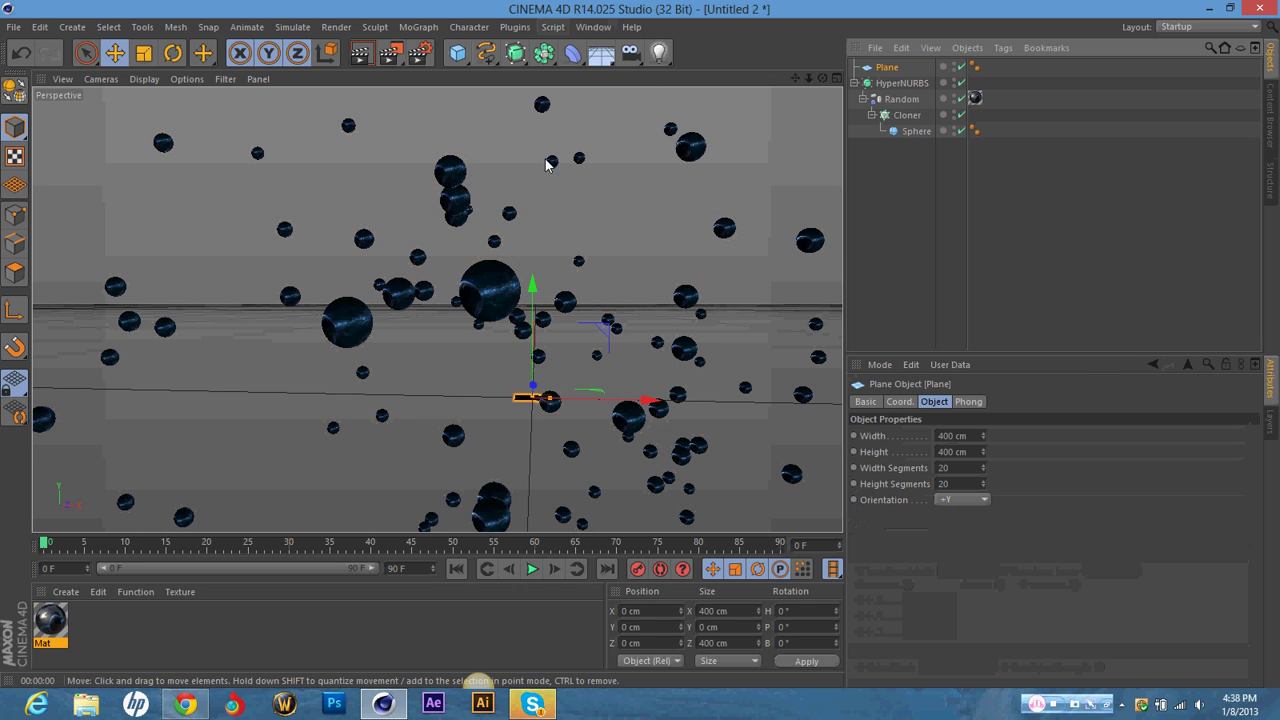
left_click_drag(552, 399, 208, 422)
Set the plane's width to 1000 cm and its height to 2000 cm.
left_click(955, 436)
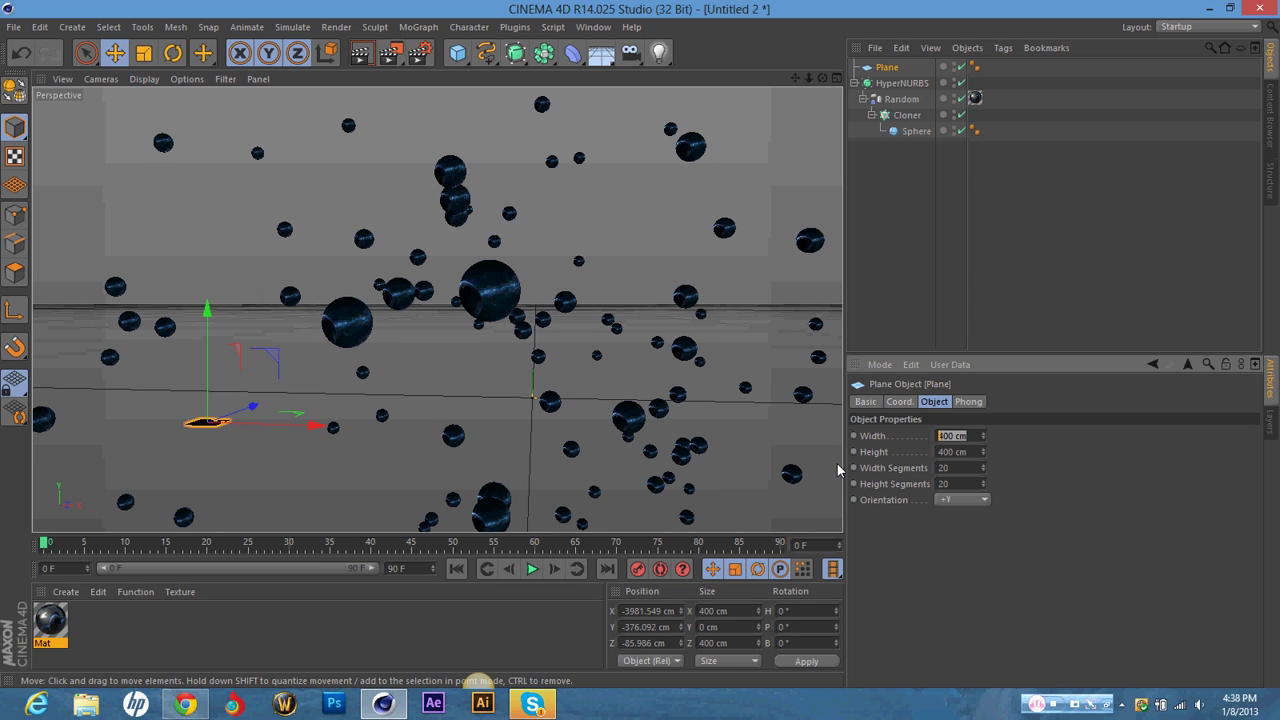
type("1000")
key("Return")
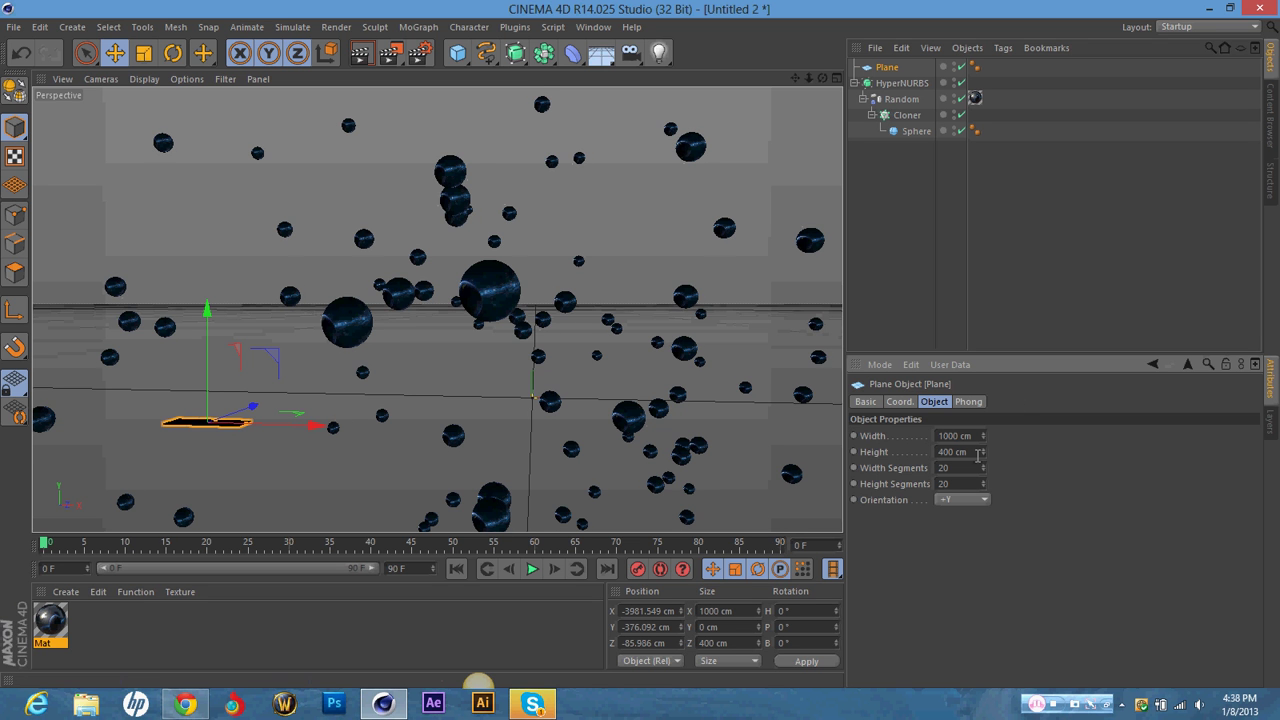
key("Tab")
type("20")
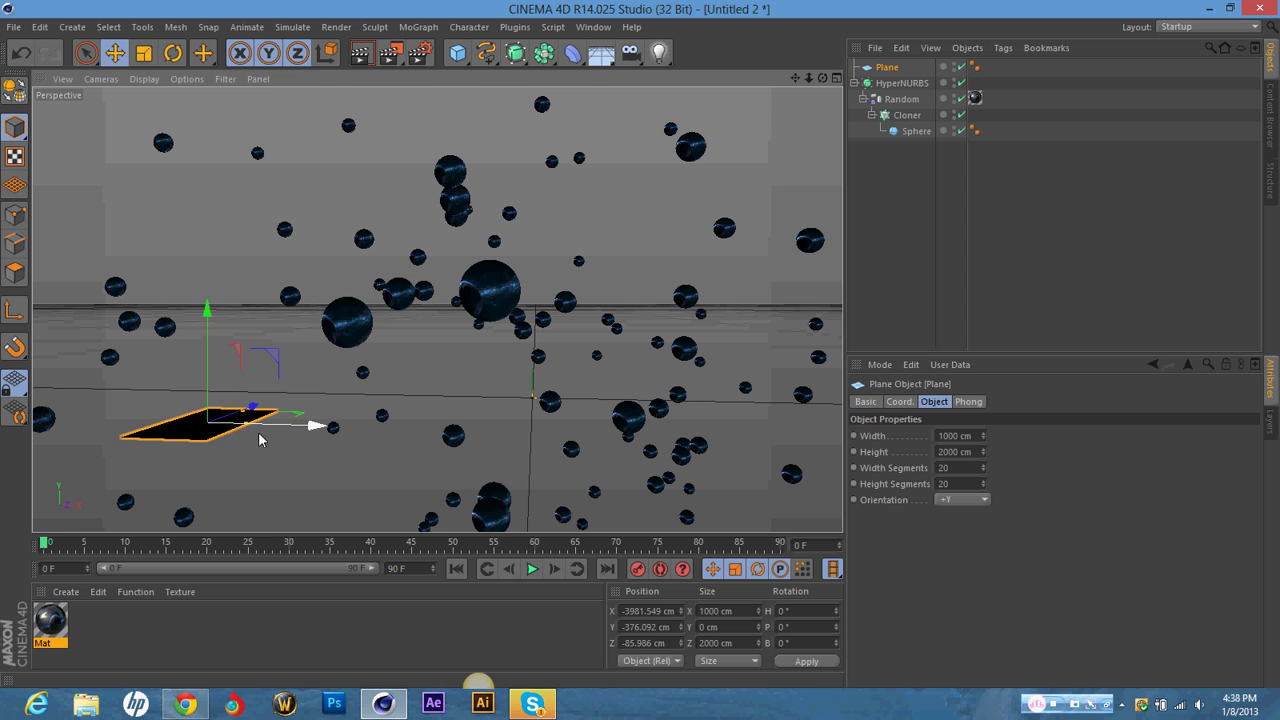
Nudge the plane into the lower left and rotate it to a tilted angle.
left_click_drag(260, 434, 215, 447)
key("r")
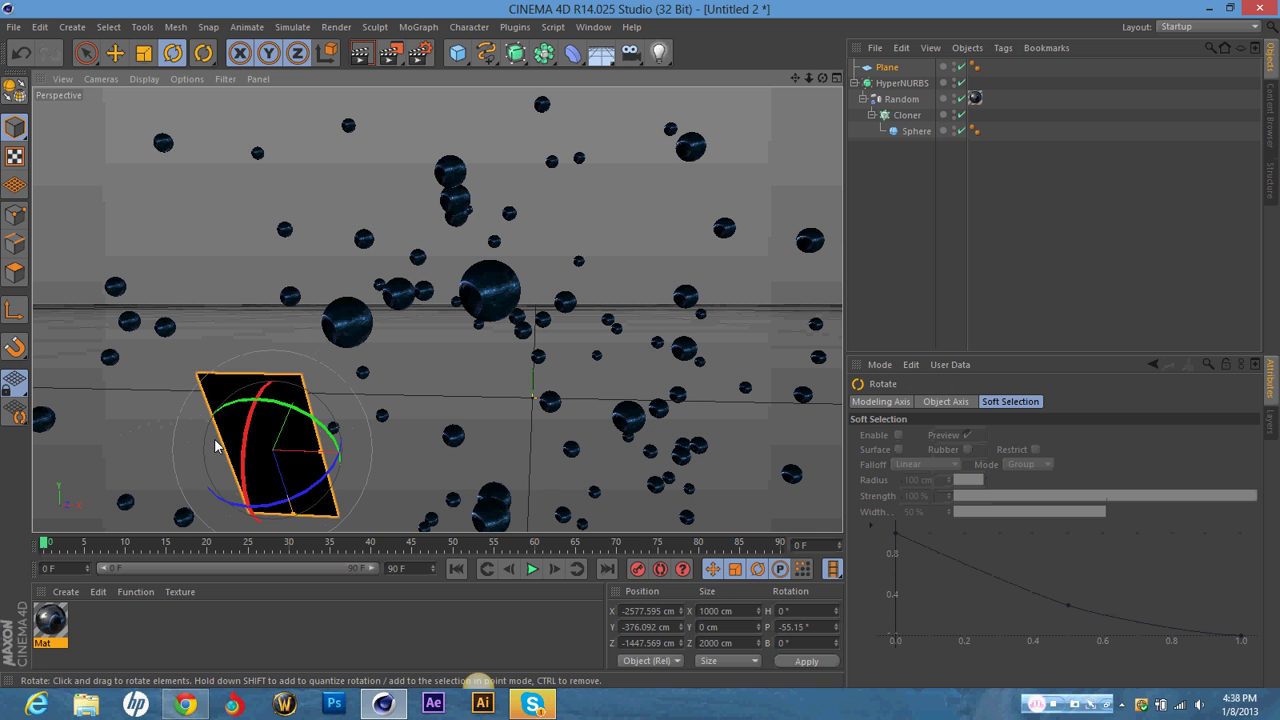
left_click_drag(281, 505, 232, 511)
Duplicate the tilted plane as Plane.1 with copy and paste.
left_click(1022, 236)
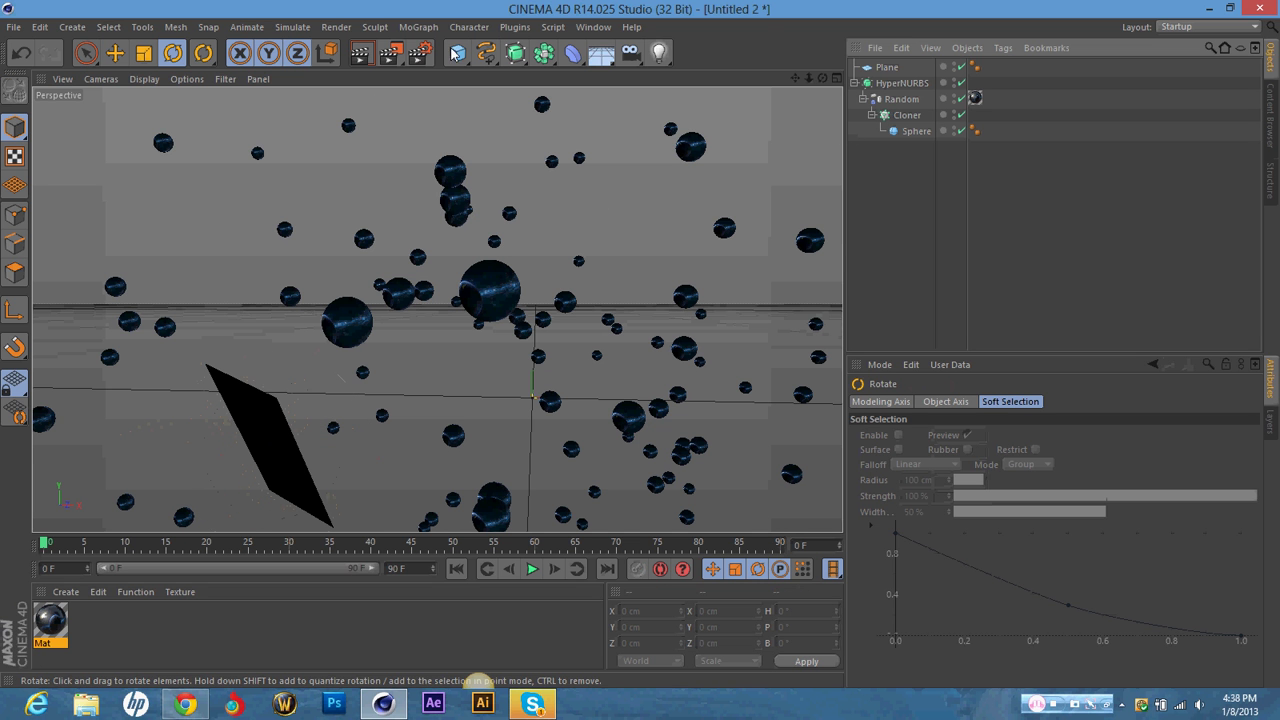
left_click(887, 67)
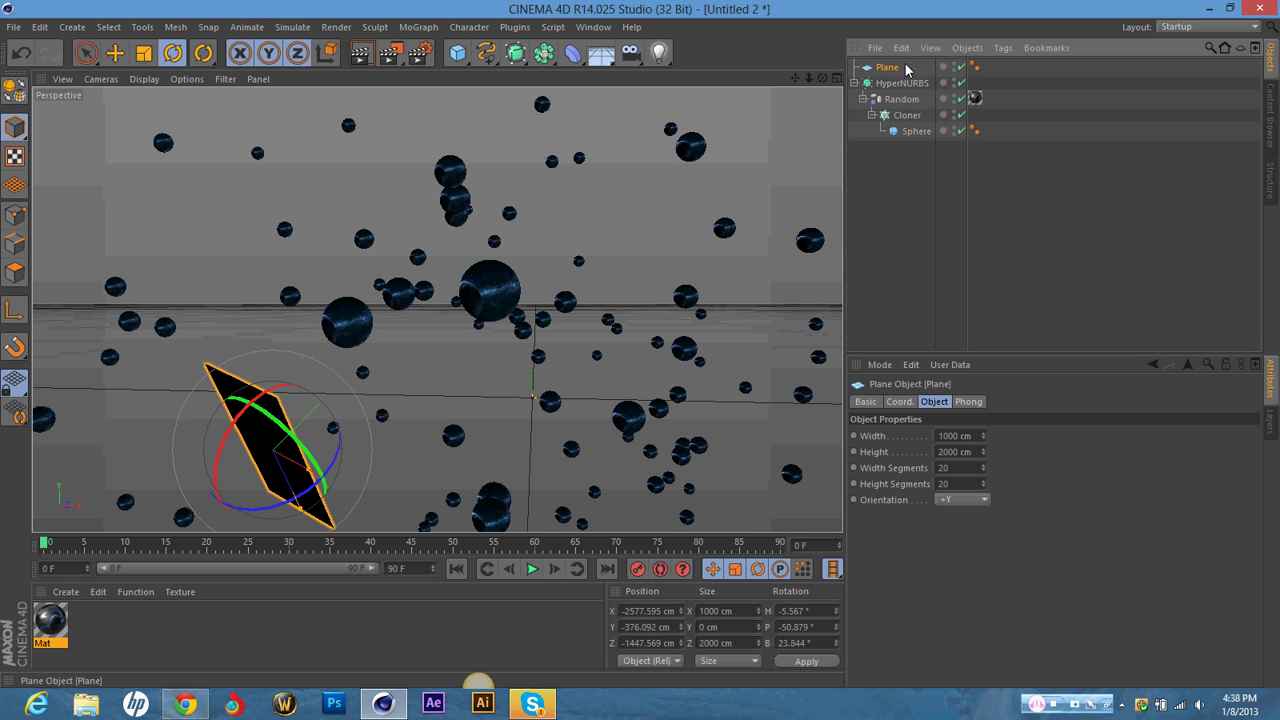
key("shift+v")
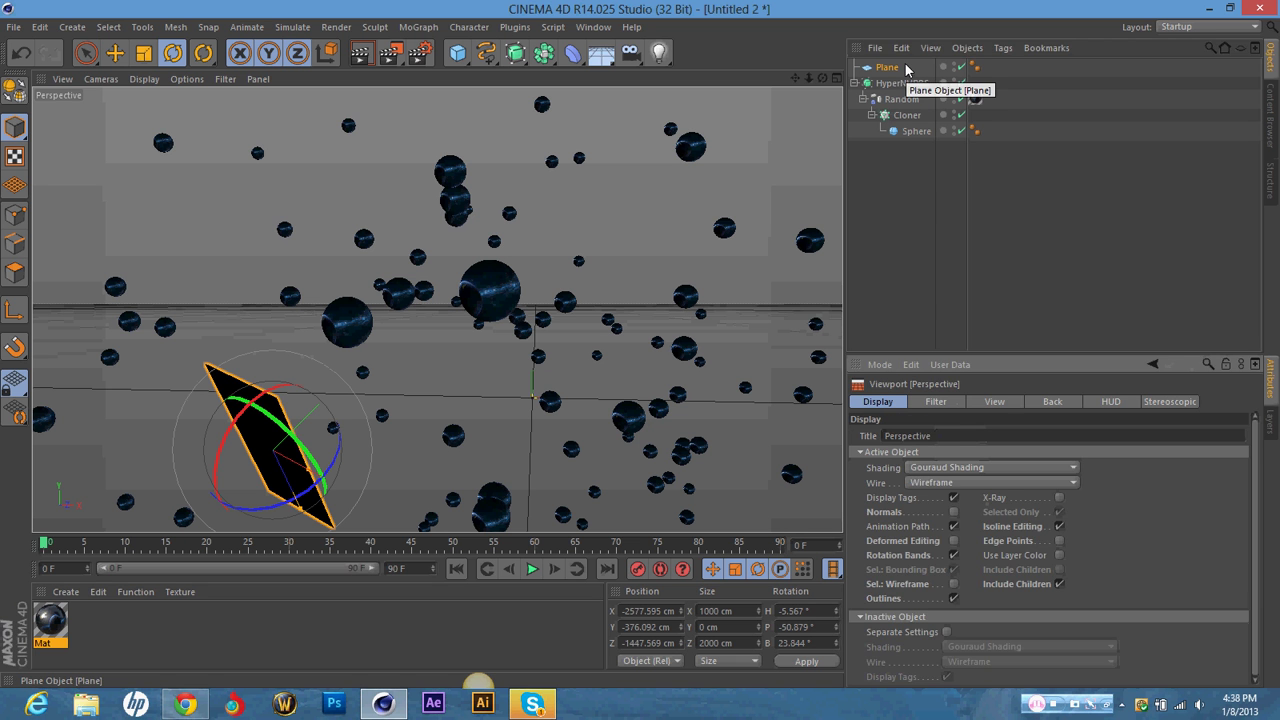
key("ctrl+c")
key("ctrl+v")
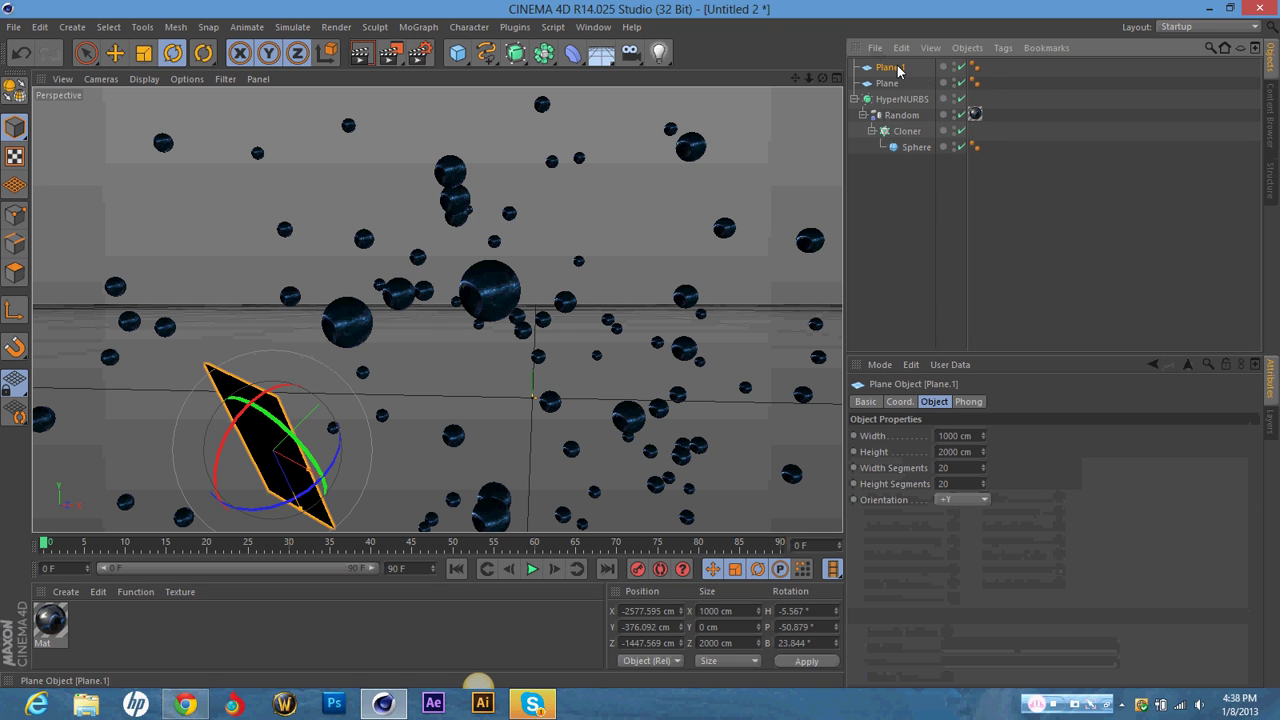
Raise Plane.1, stretch it to 1000 × 7759.142 cm, and slide it left among the spheres.
key("e")
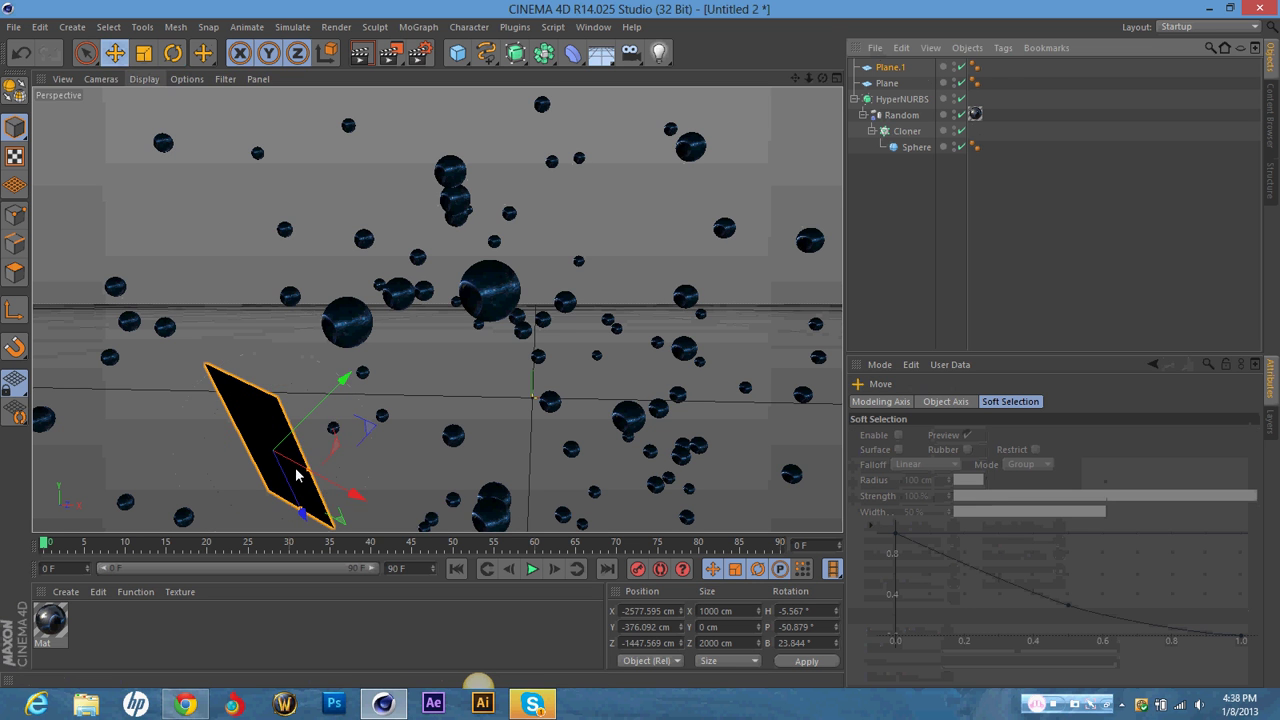
left_click_drag(296, 476, 680, 165)
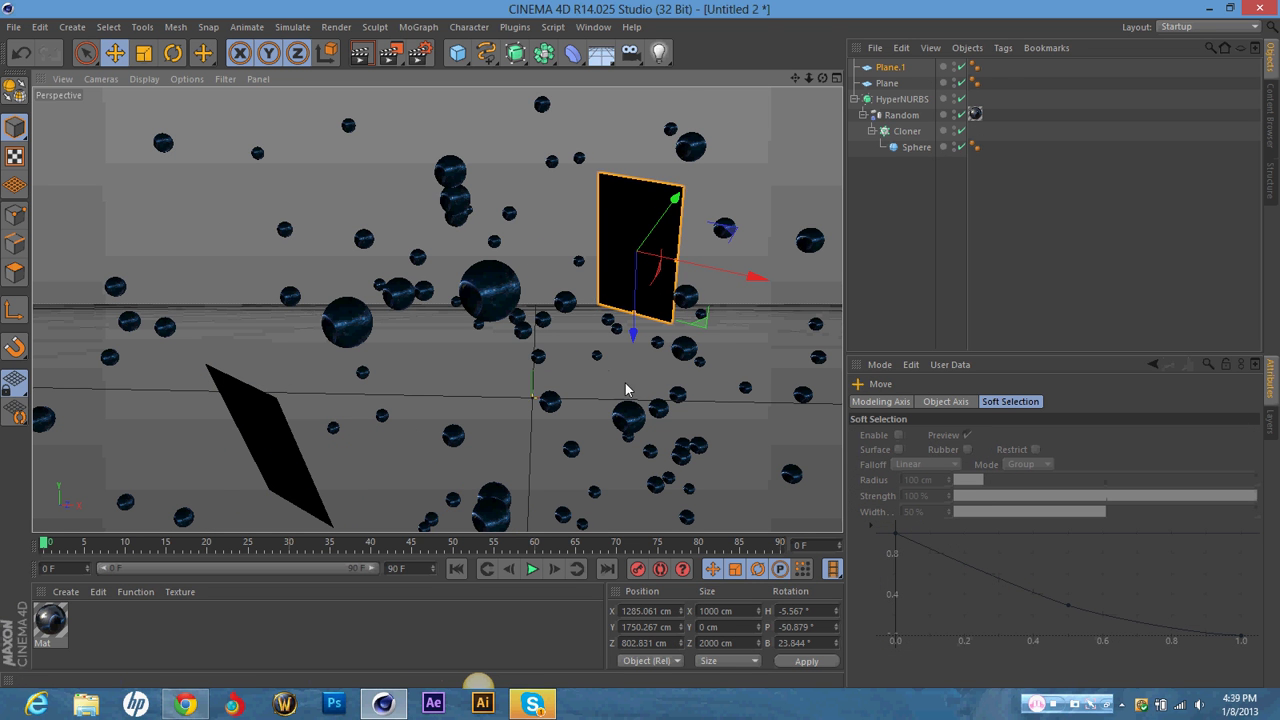
left_click_drag(626, 390, 617, 226)
left_click_drag(737, 157, 729, 340)
left_click_drag(823, 274, 571, 223)
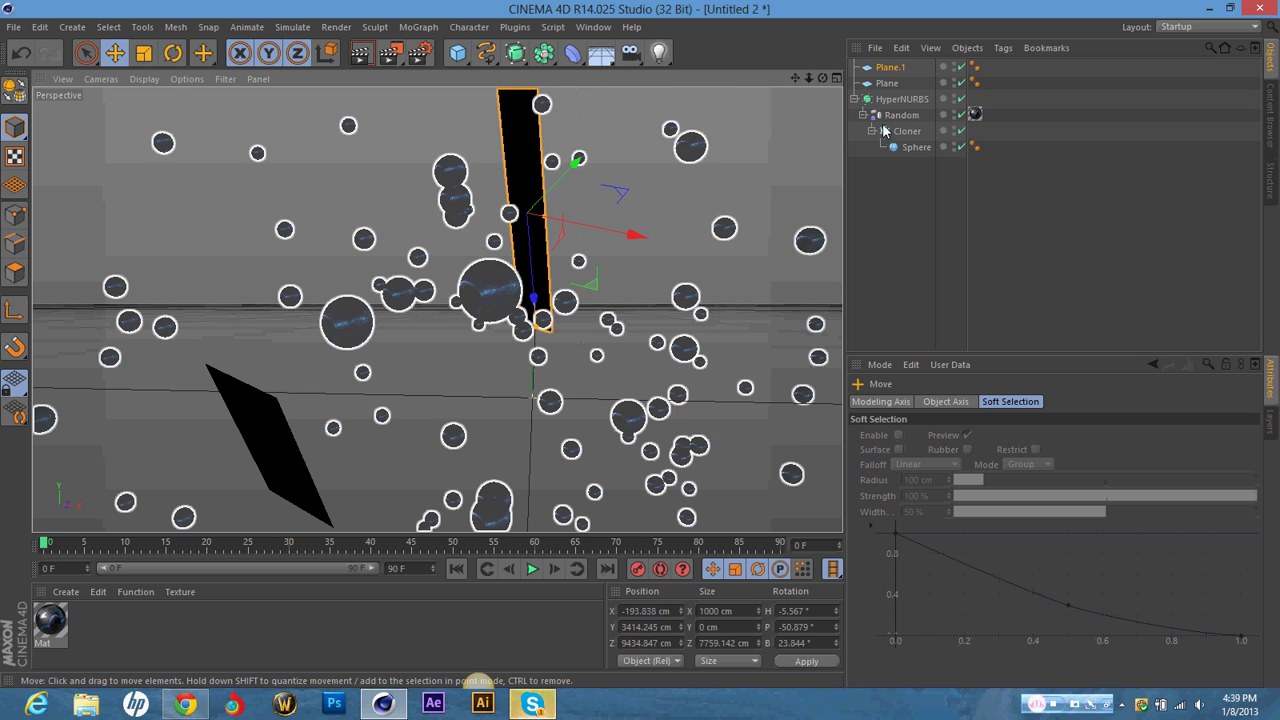
Group Plane and Plane.1 under a new Null.
left_click(902, 68)
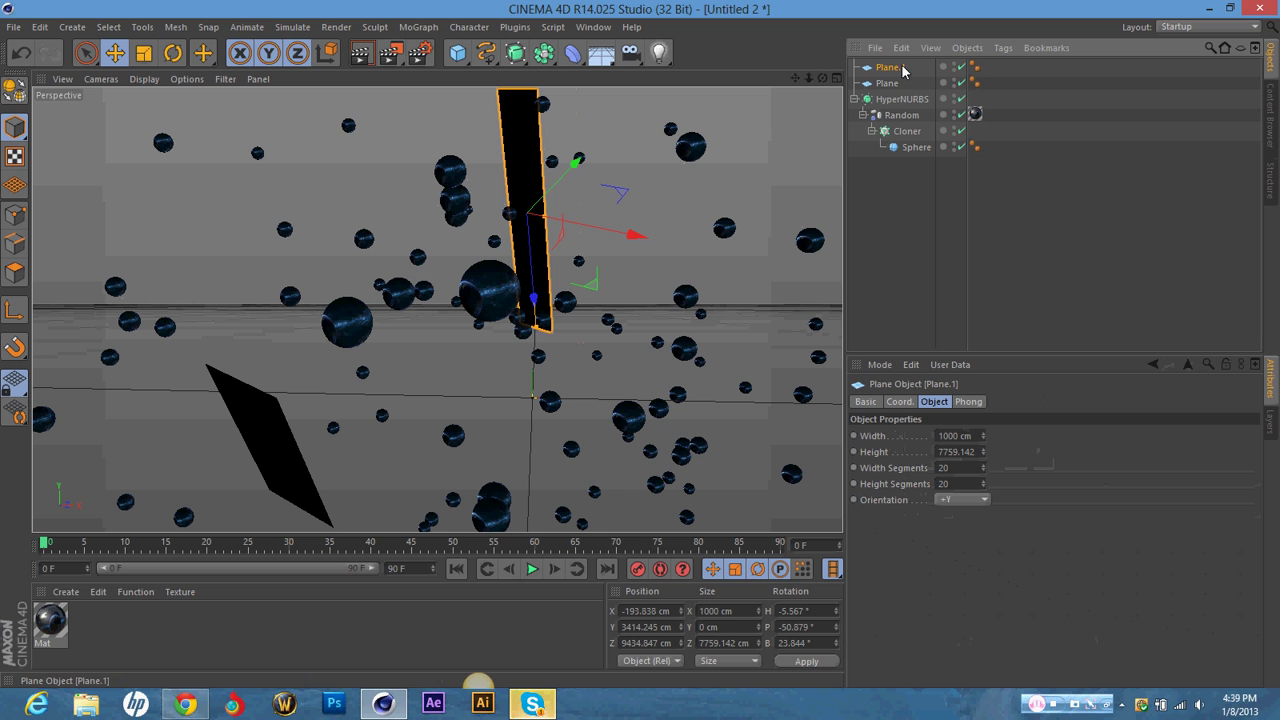
left_click(888, 84, "ctrl")
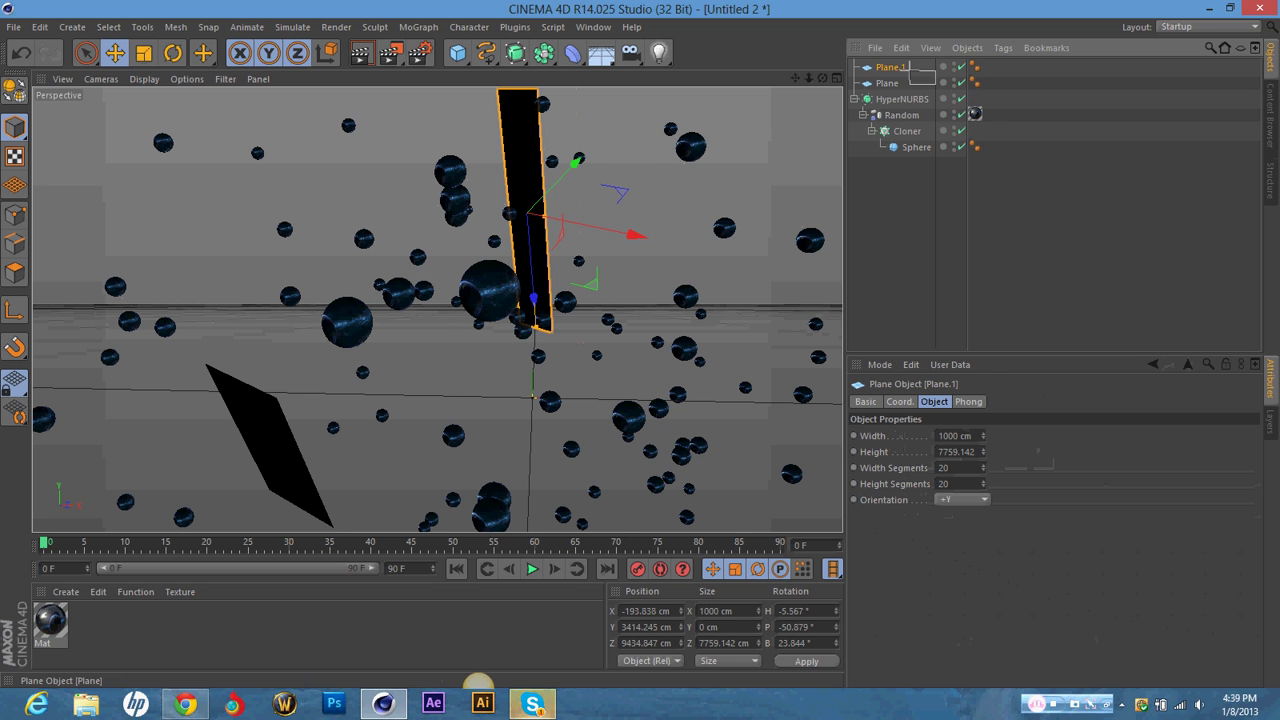
right_click(903, 70)
left_click(954, 447)
Add a Compositing tag to the Null with Seen by Camera turned off.
left_click(857, 153)
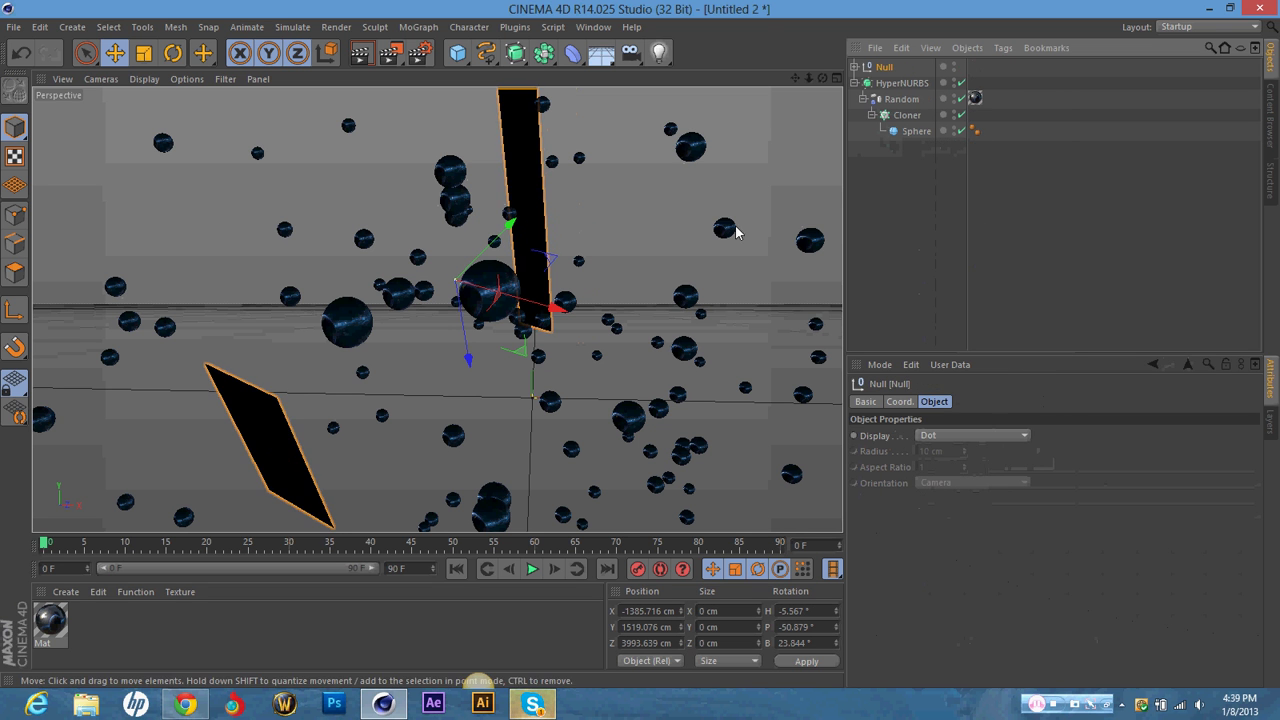
right_click(884, 68)
mouse_move(928, 72)
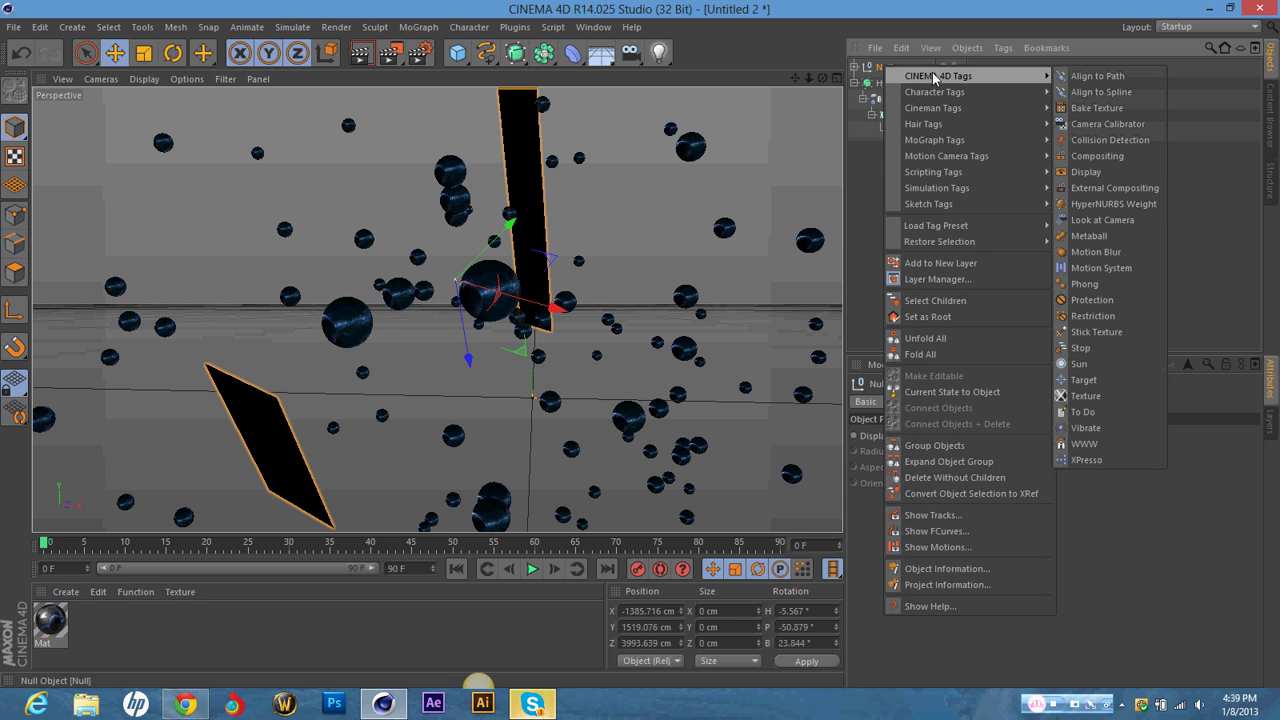
left_click(1098, 157)
left_click(938, 484)
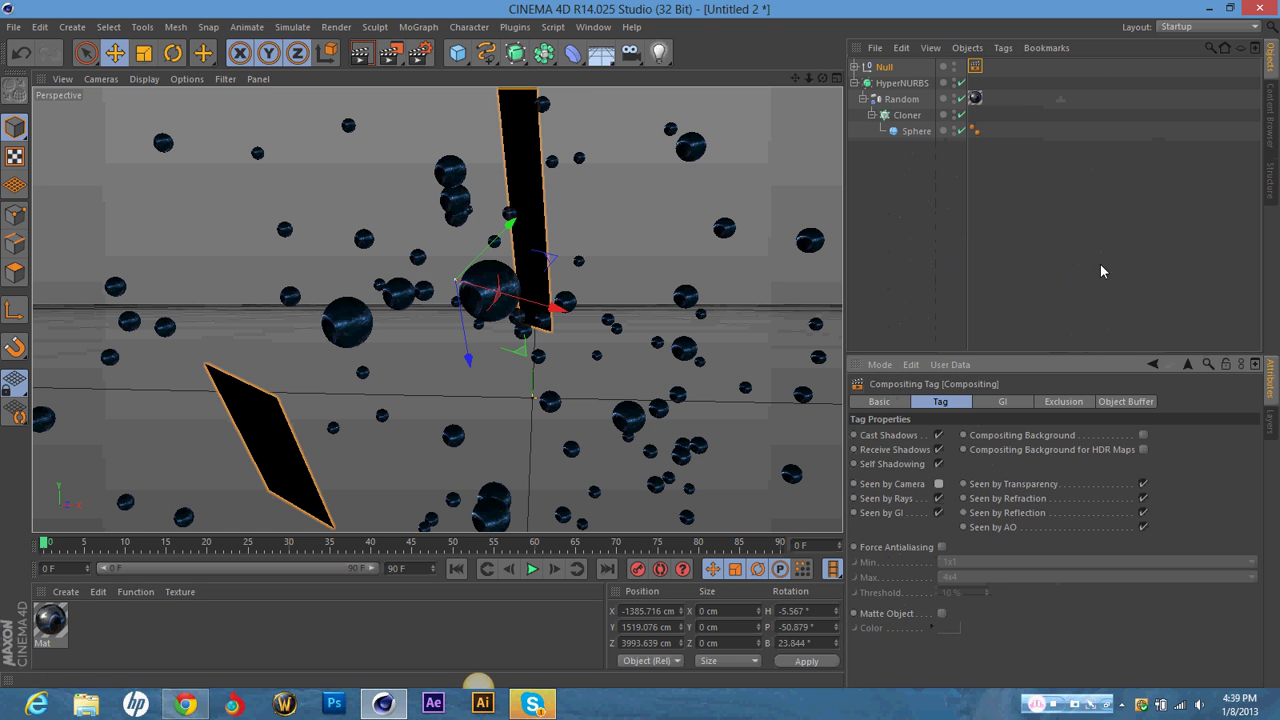
left_click(935, 257)
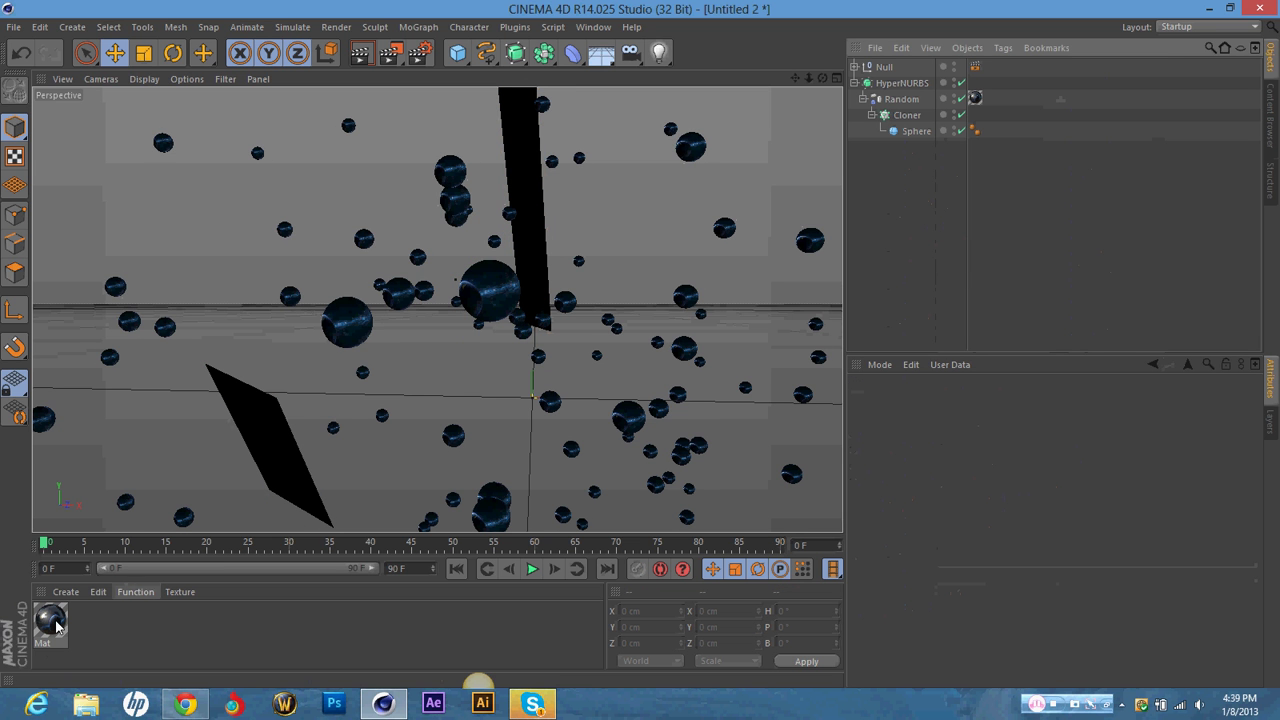
Create material Mat.1, apply it to the planes' Null, and open it for editing.
left_click(65, 591)
left_click(96, 455)
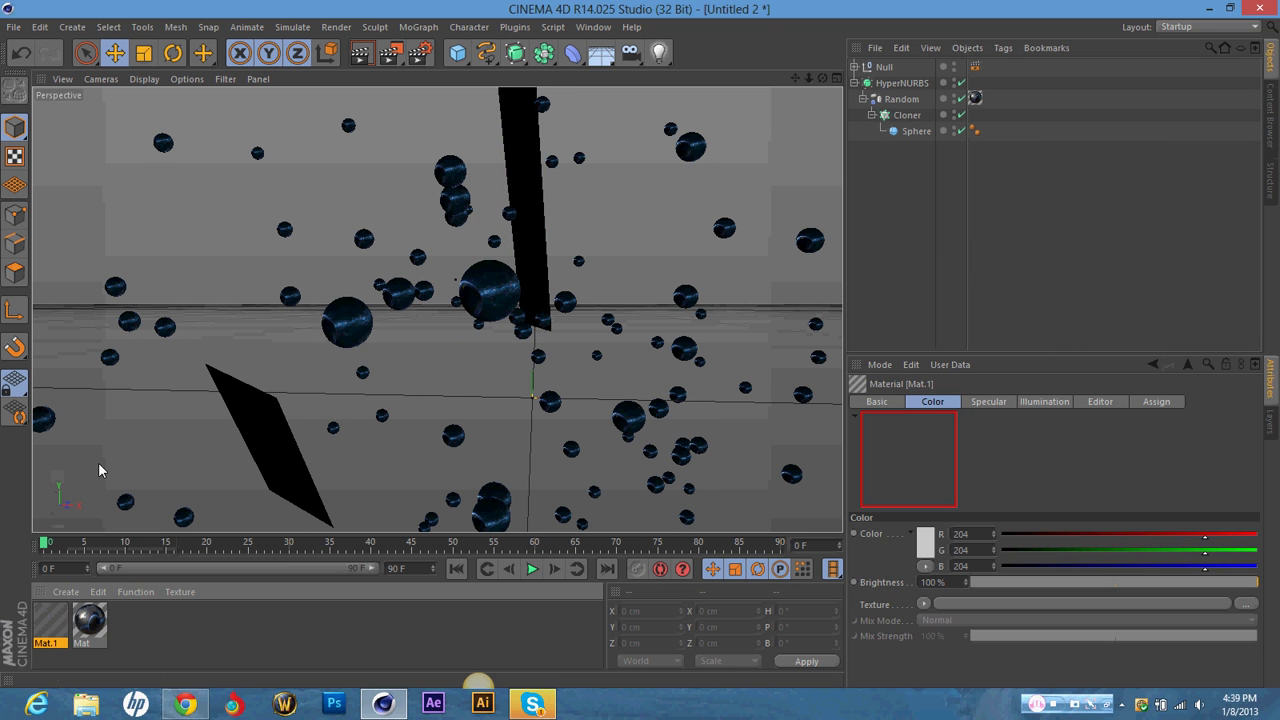
left_click_drag(890, 75, 888, 70)
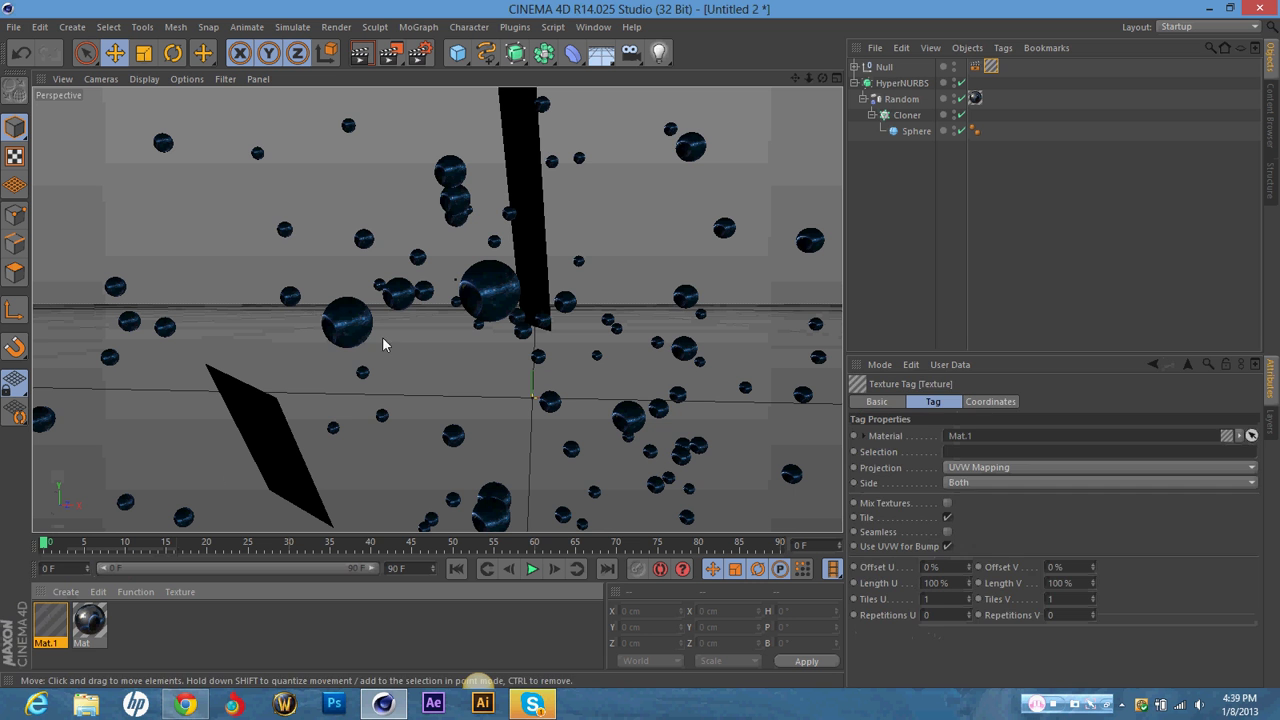
double_click(89, 620)
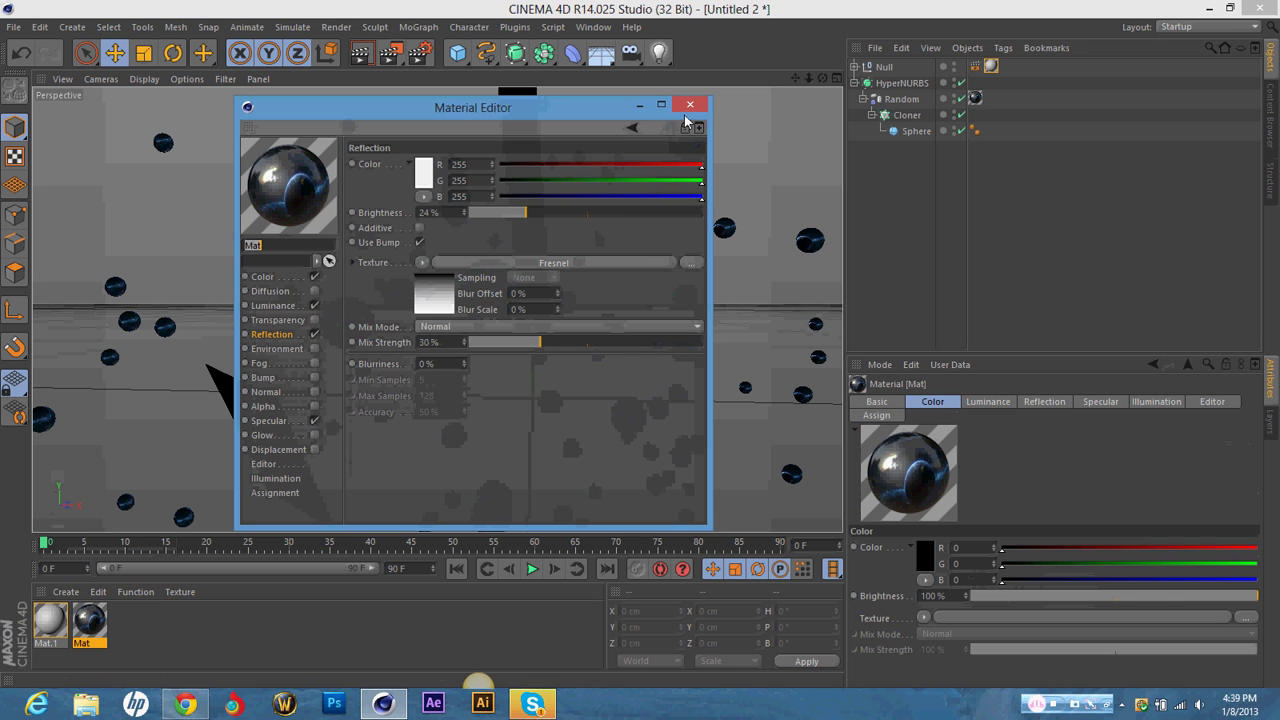
left_click(689, 105)
double_click(49, 620)
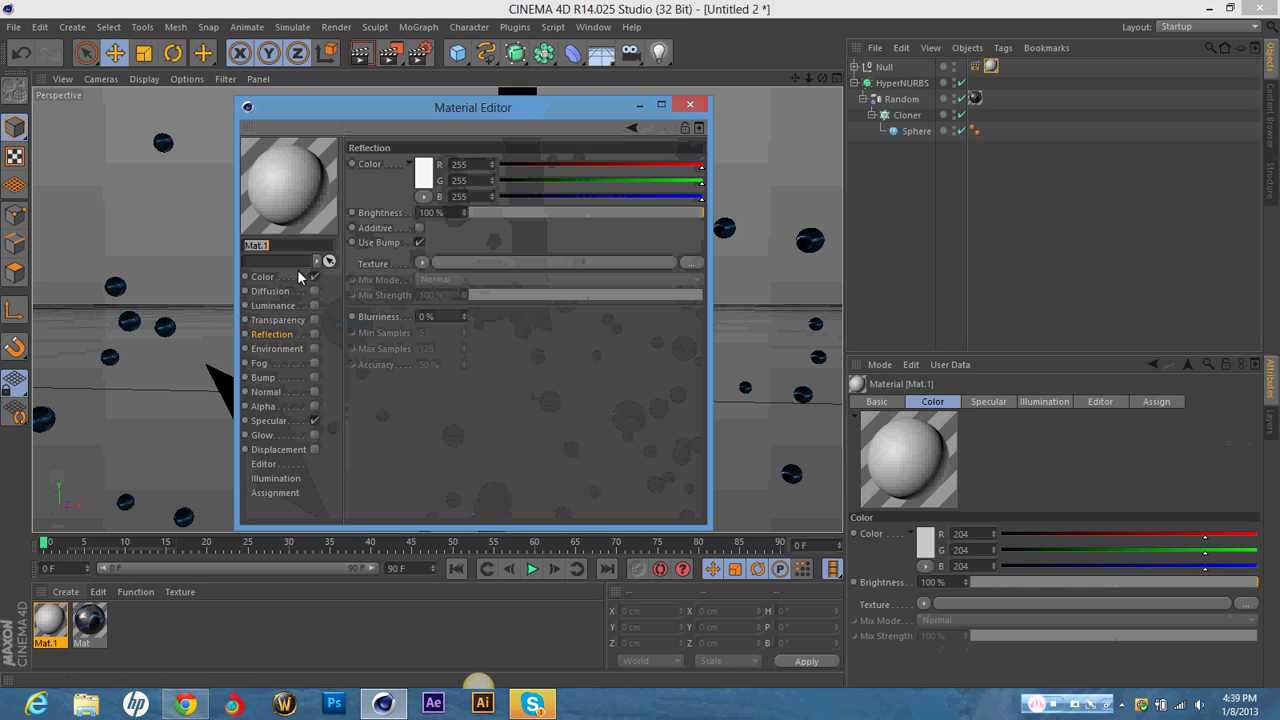
left_click_drag(363, 107, 623, 111)
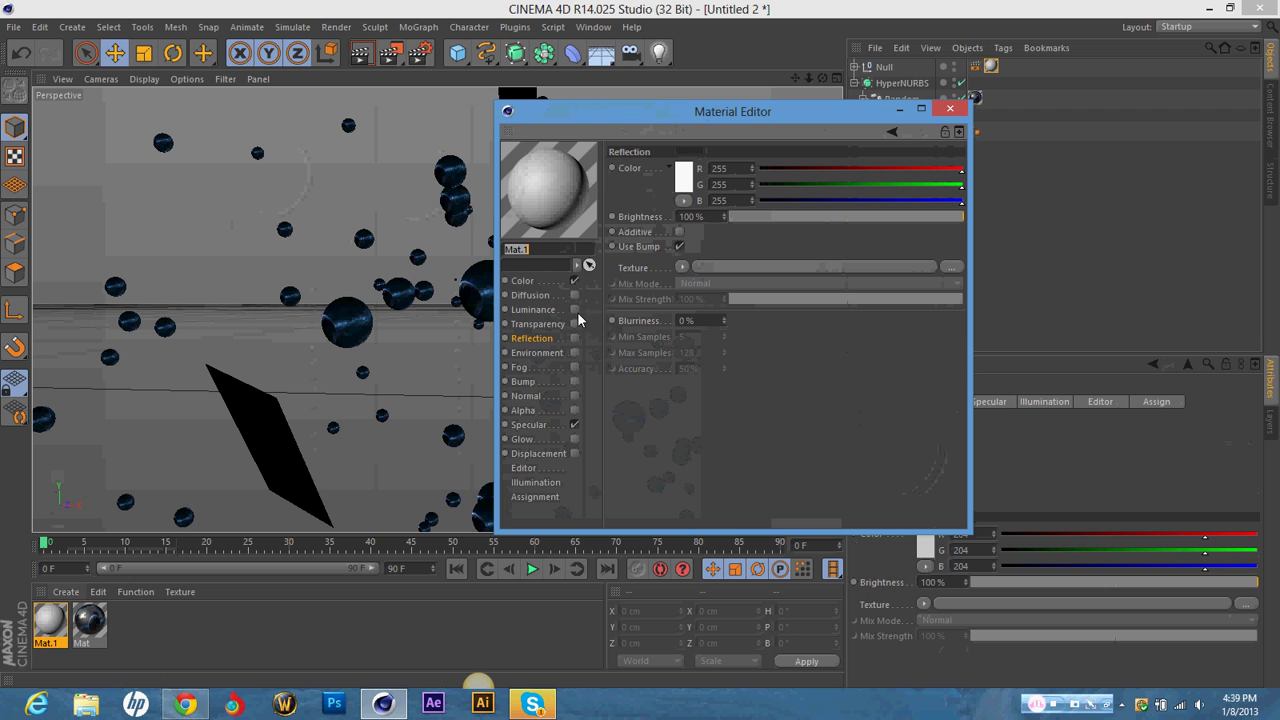
Enable Luminance on Mat.1 with a light-blue colour.
left_click(575, 309)
left_click(684, 176)
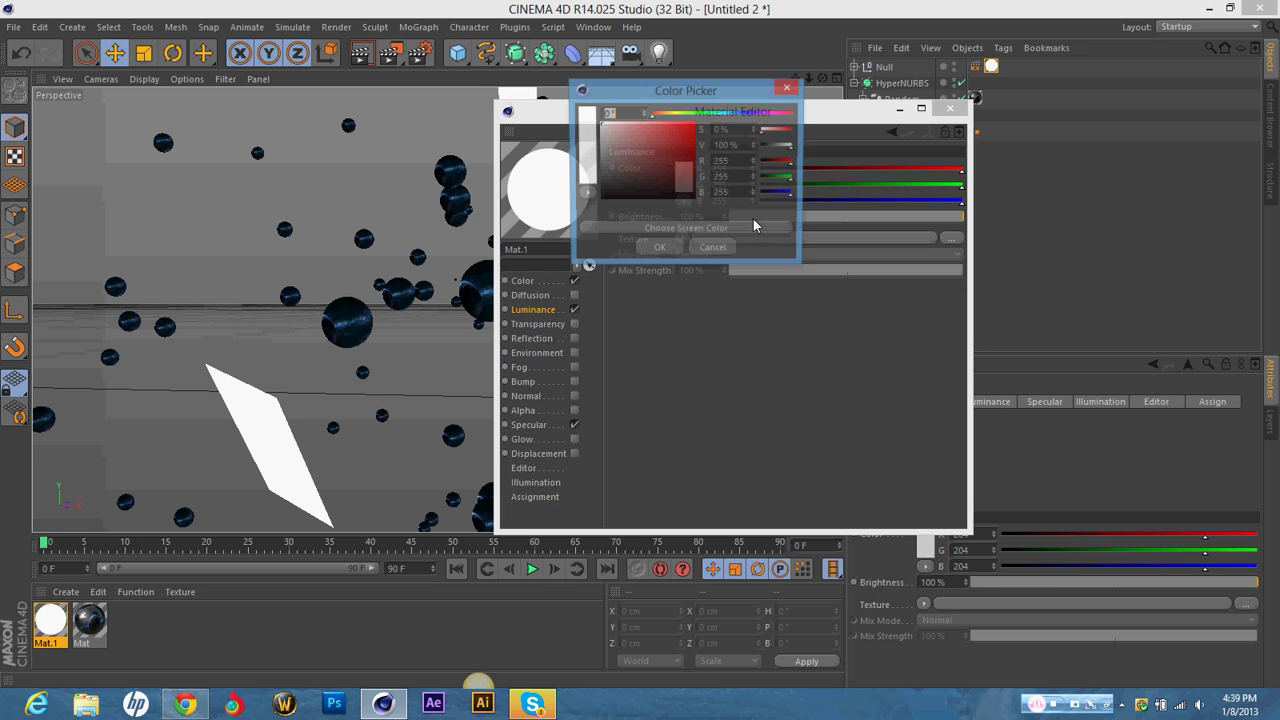
left_click(728, 111)
left_click_drag(674, 166, 657, 95)
left_click(657, 250)
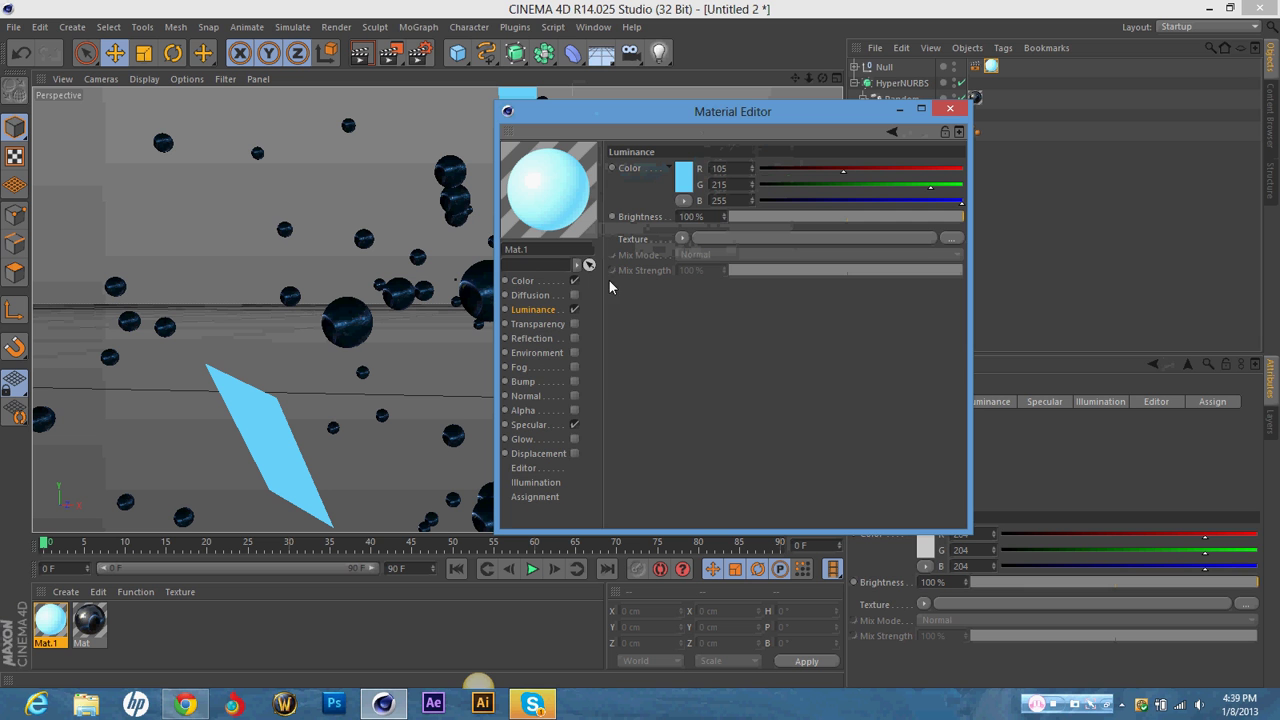
Enable Glow in its own light-cyan colour with 619% outer strength.
left_click(576, 438)
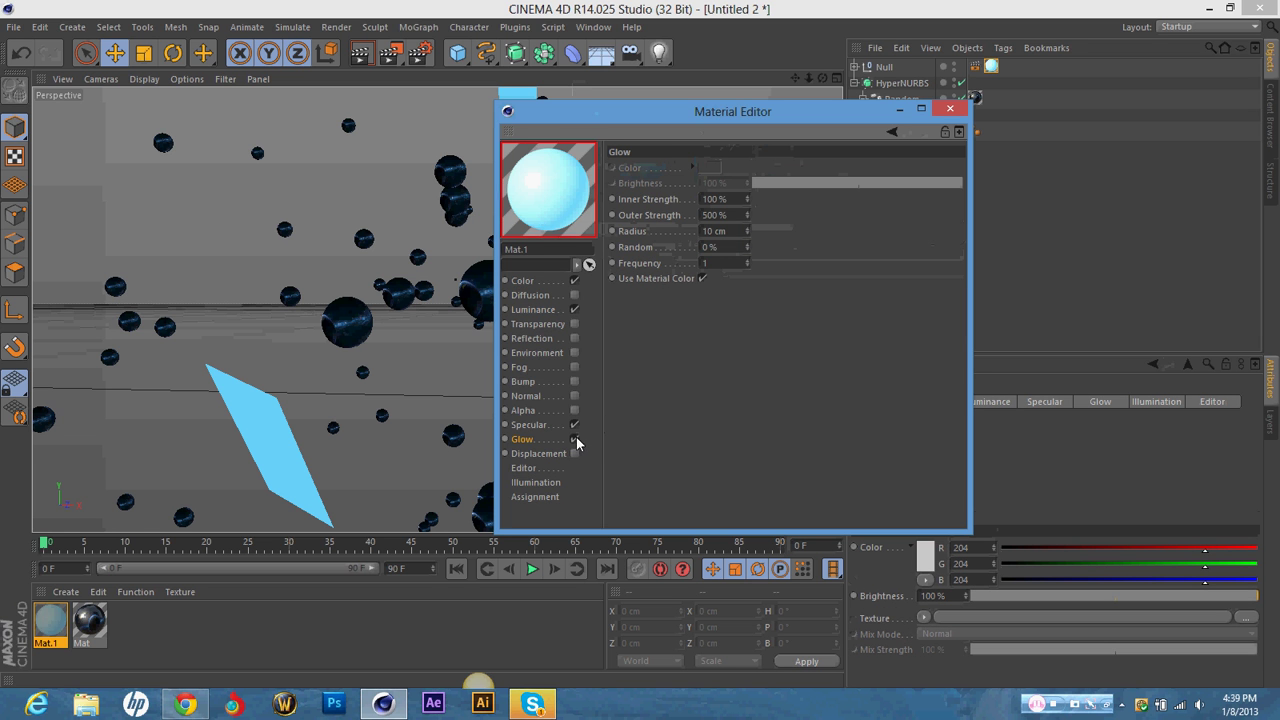
left_click(702, 278)
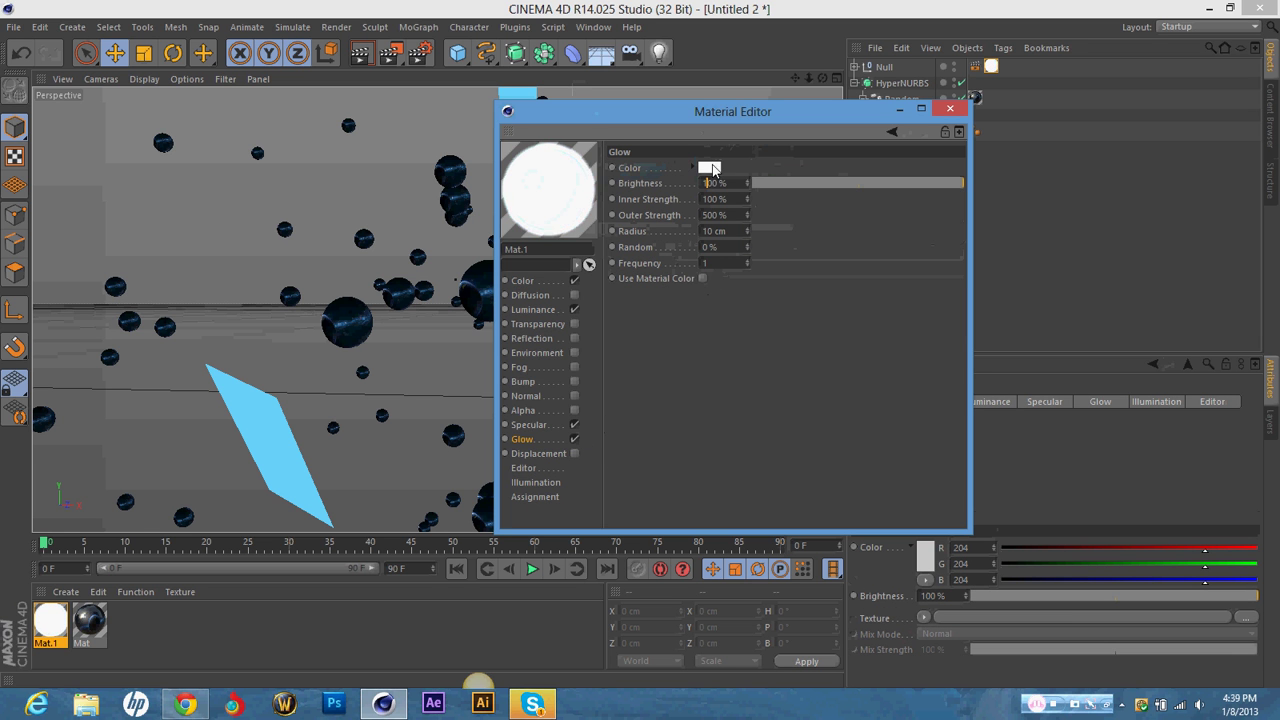
left_click(710, 167)
left_click(745, 105)
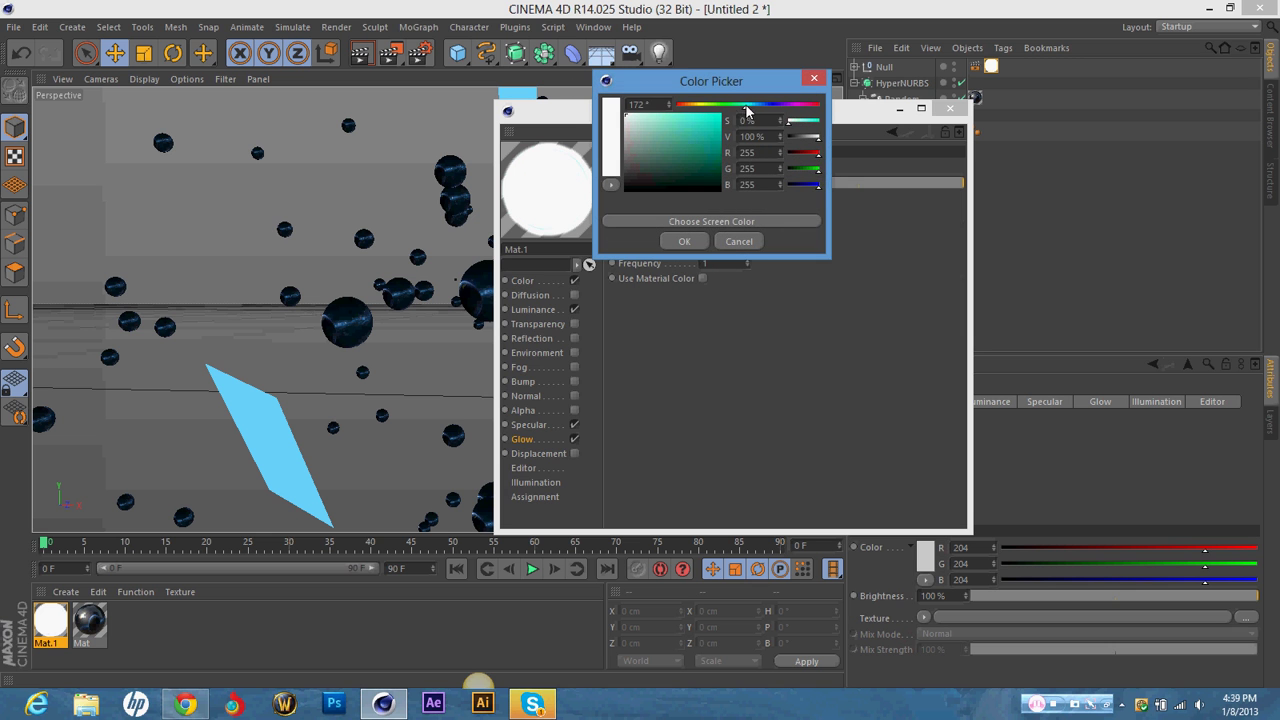
left_click(656, 112)
left_click_drag(662, 124, 652, 112)
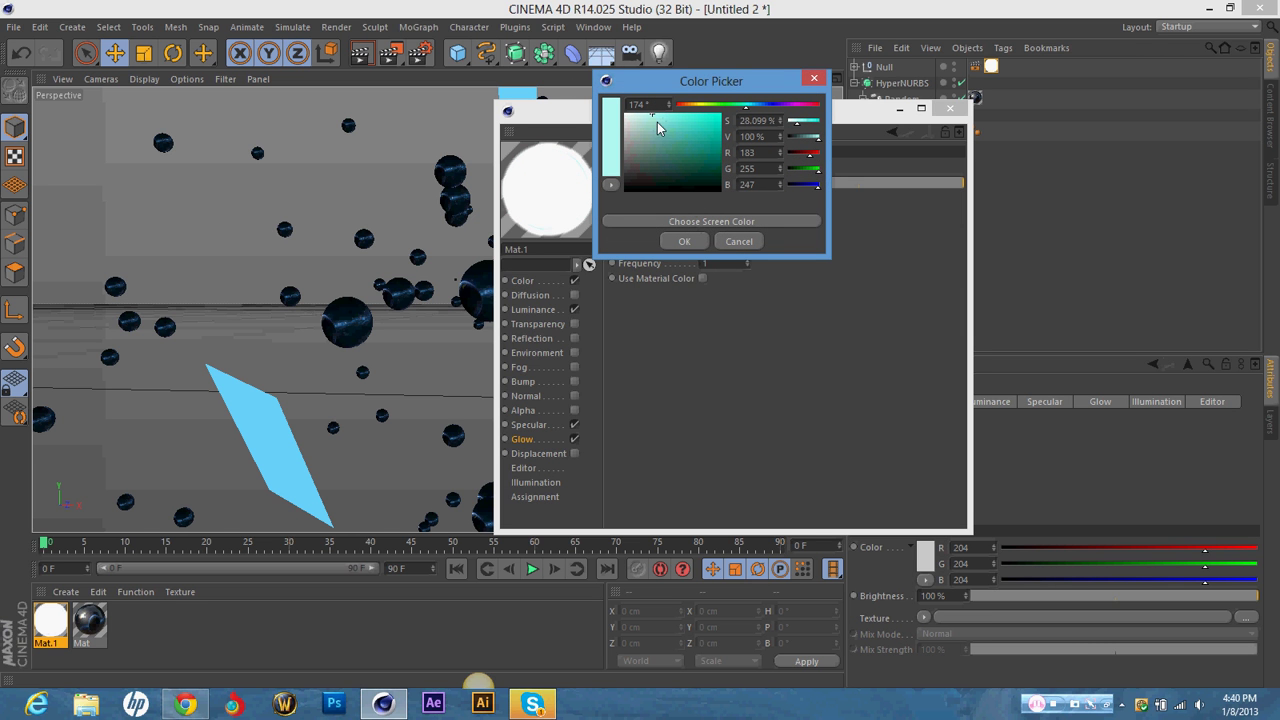
left_click(683, 242)
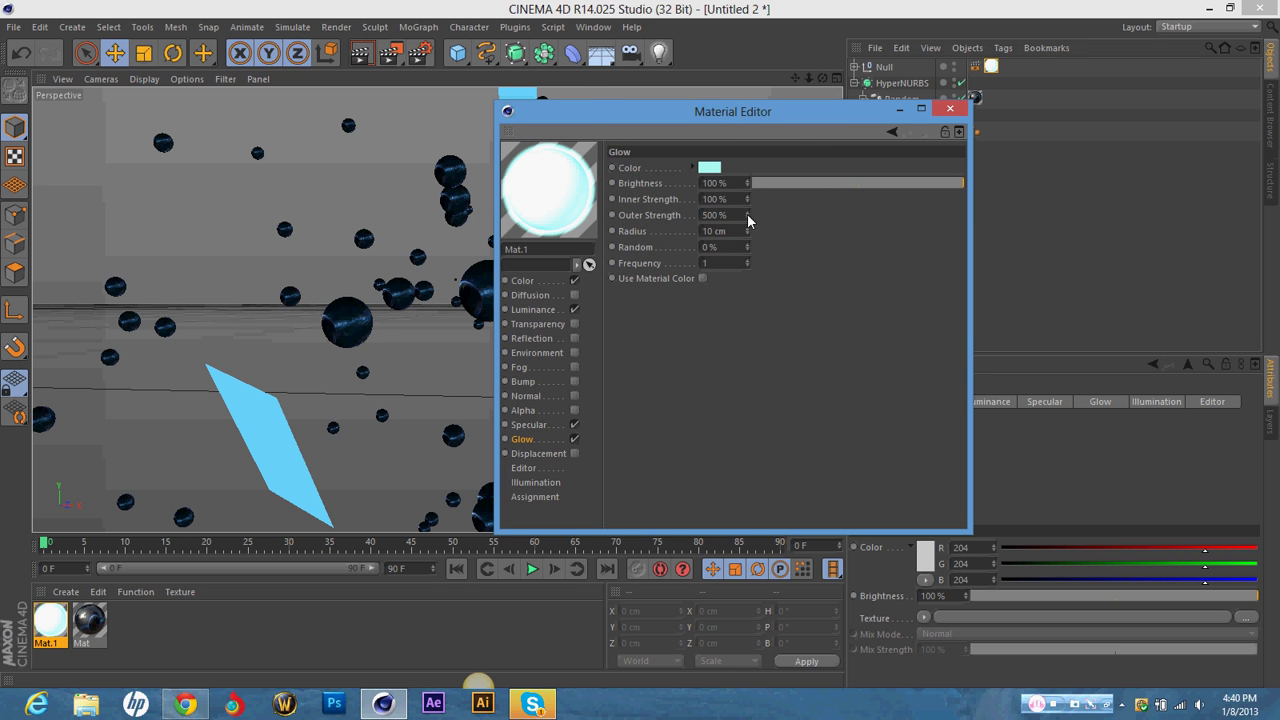
left_click_drag(747, 218, 747, 190)
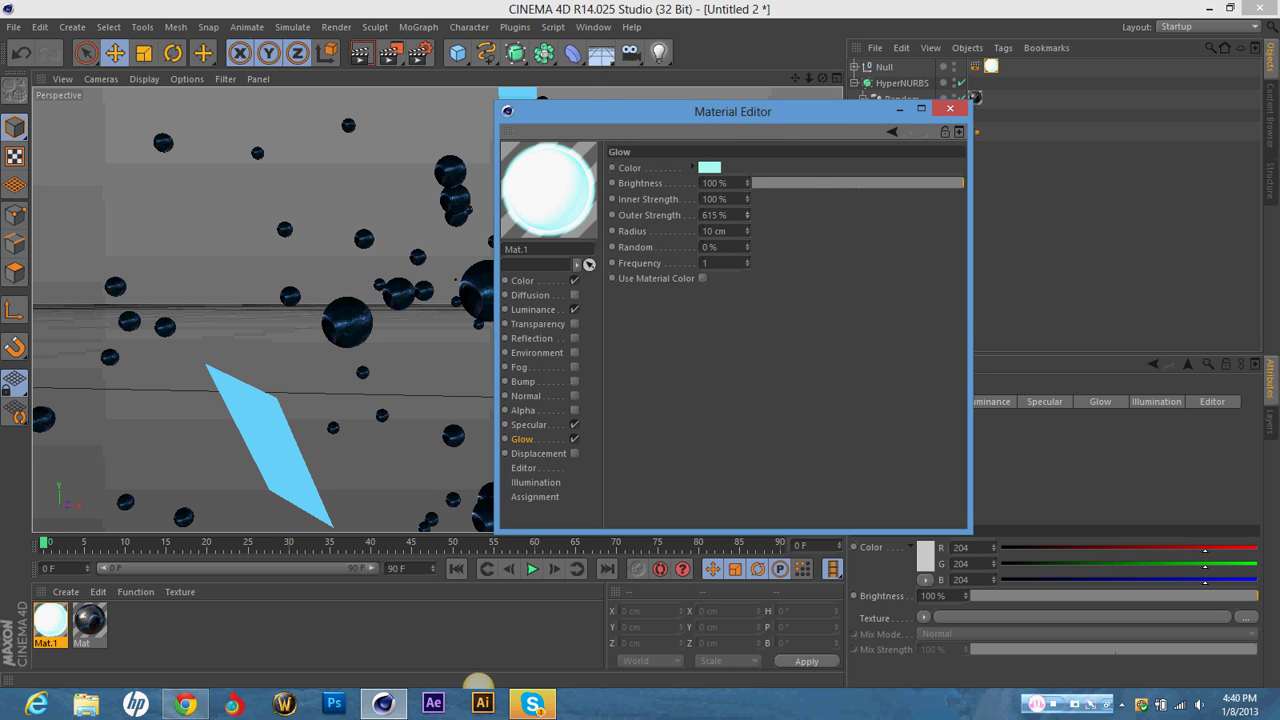
left_click(953, 107)
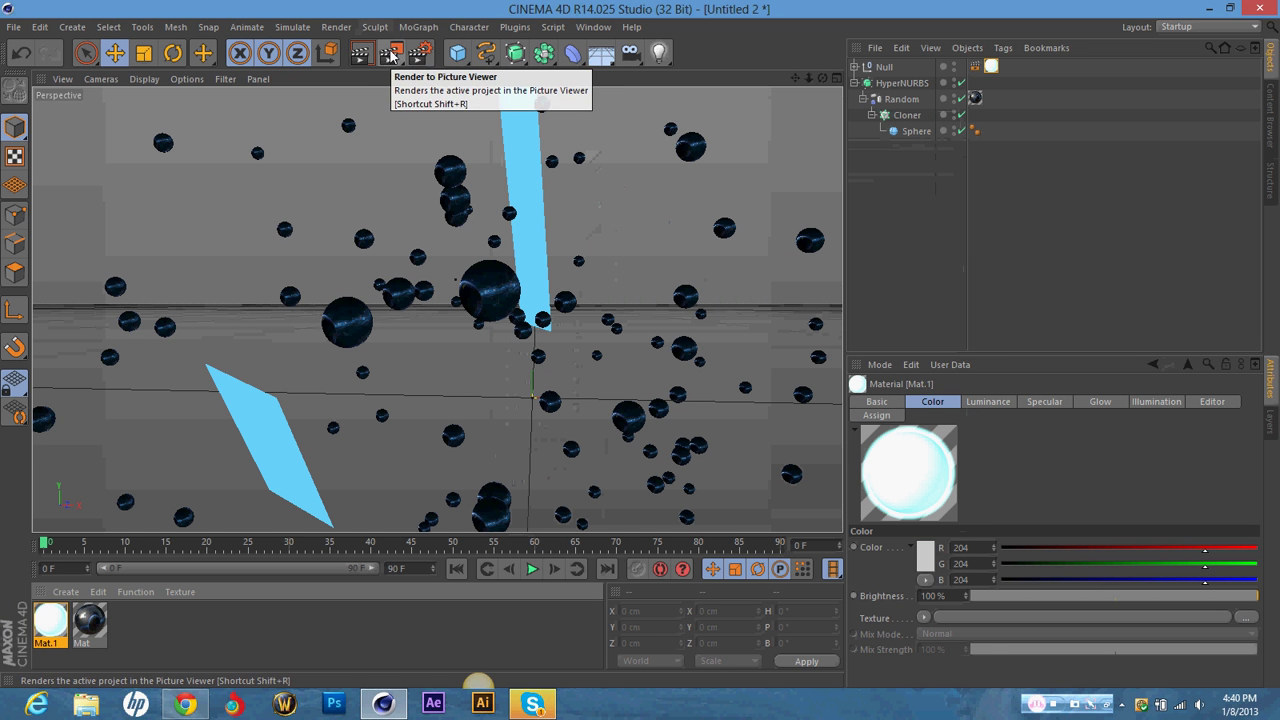
Render the scene at 1920x1280 to the Picture Viewer.
left_click(390, 55)
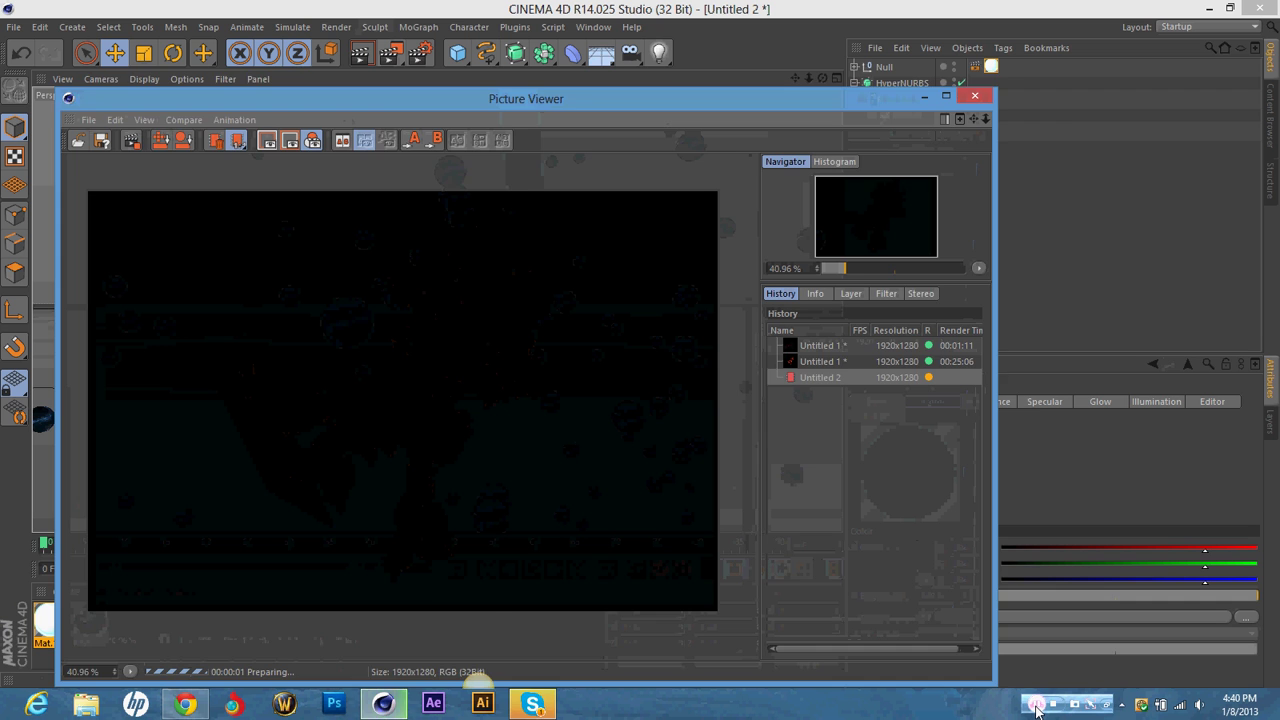